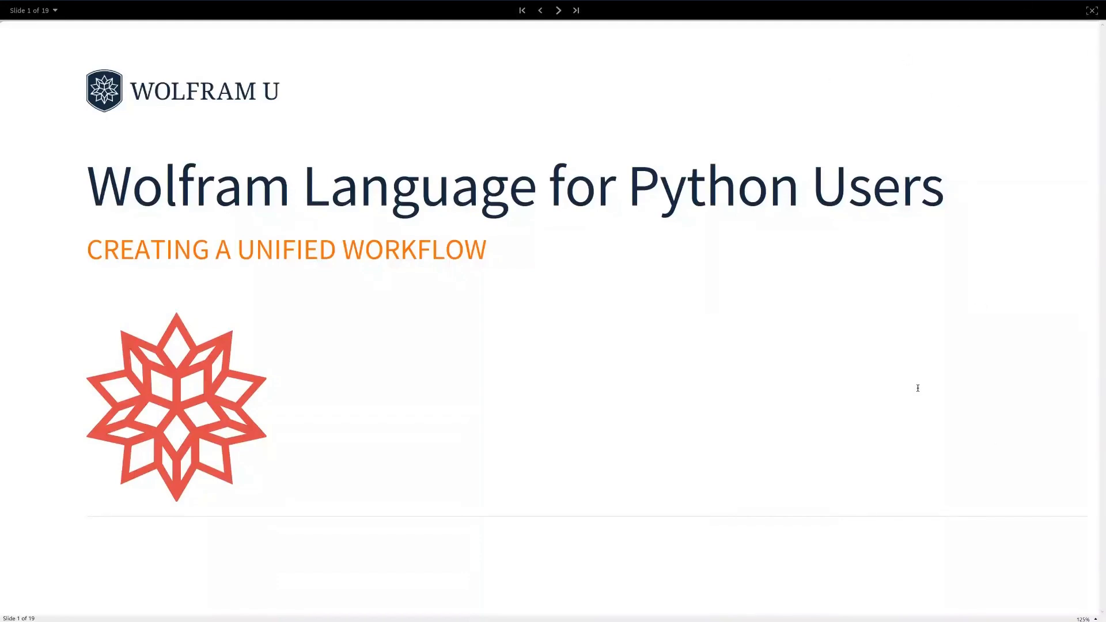
Advance the slideshow from the title slide to slide 2, Contents.
{"action": "key", "text": "Page_Down"}
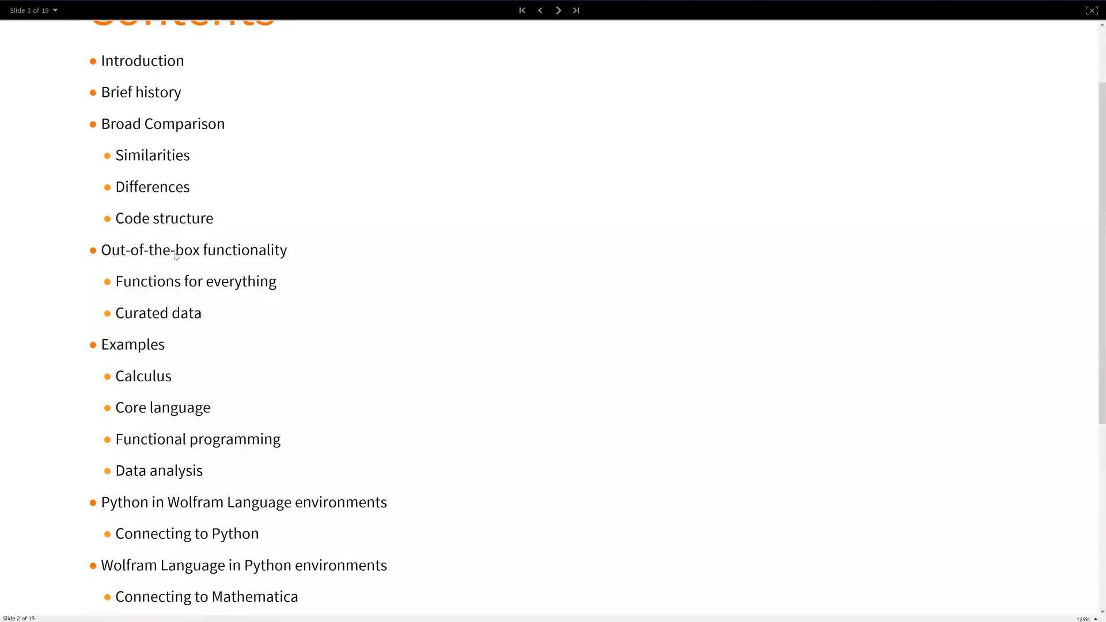
{"action": "scroll", "coordinate": [176, 255], "scroll_direction": "down", "scroll_amount": 2}
{"action": "scroll", "coordinate": [176, 257], "scroll_direction": "down", "scroll_amount": 1}
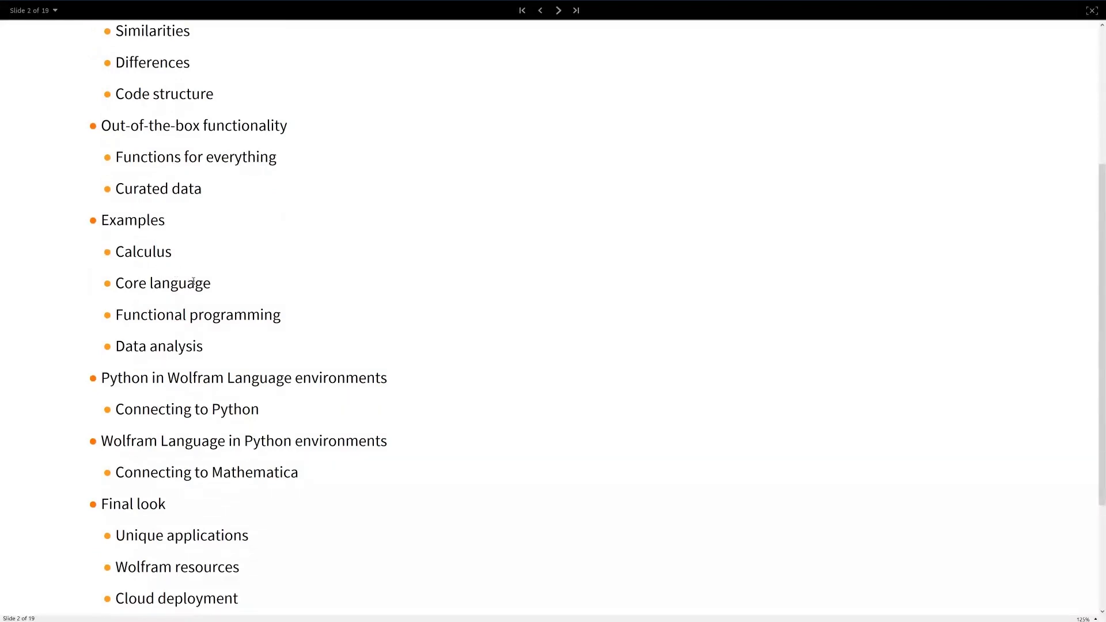
{"action": "scroll", "coordinate": [176, 235], "scroll_direction": "down", "scroll_amount": 1}
{"action": "scroll", "coordinate": [176, 234], "scroll_direction": "down", "scroll_amount": 2}
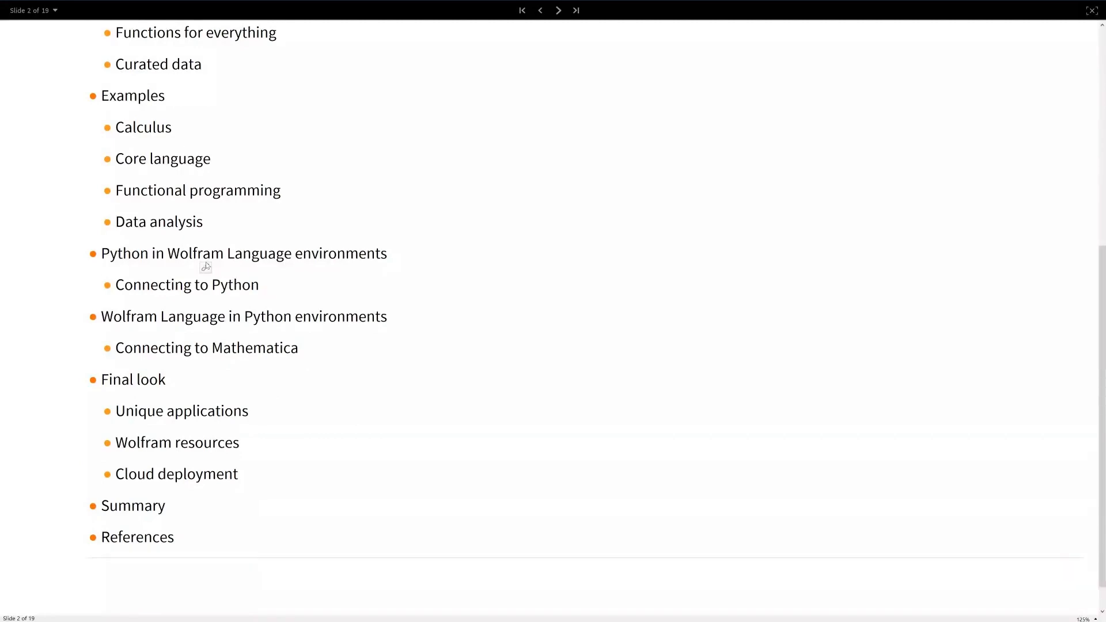
{"action": "key", "text": "alt+Tab"}
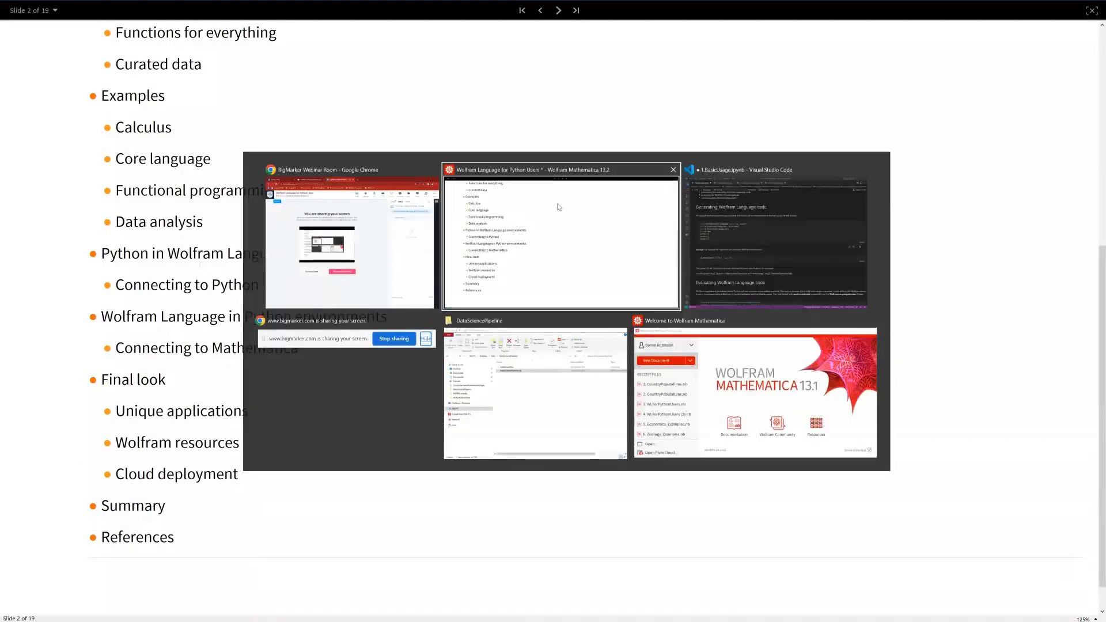
{"action": "left_click", "coordinate": [737, 217]}
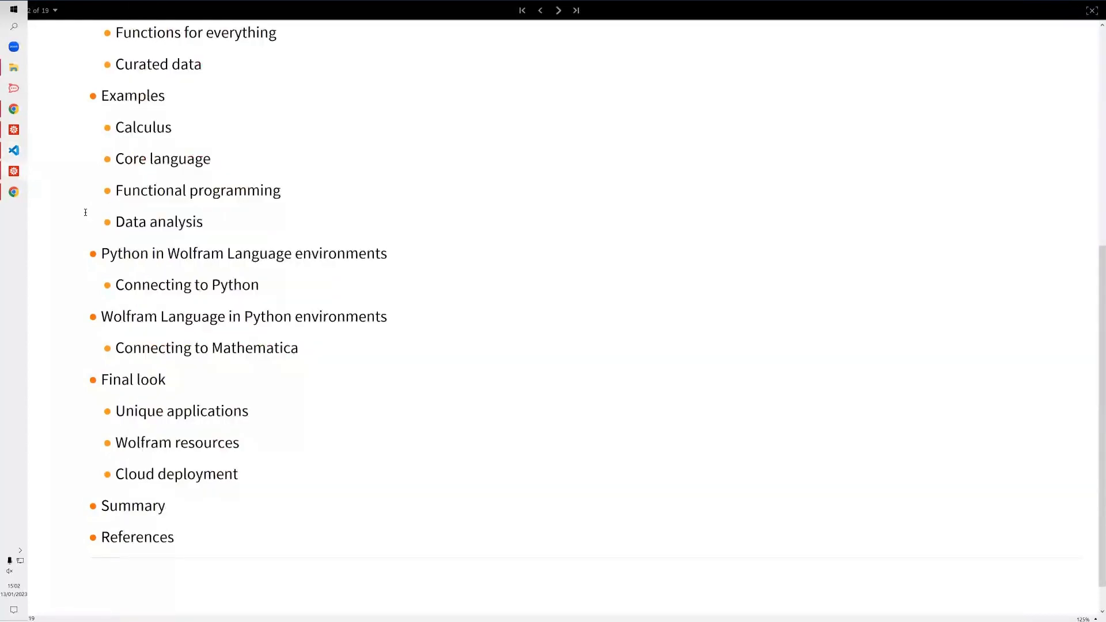
{"action": "left_click", "coordinate": [85, 212]}
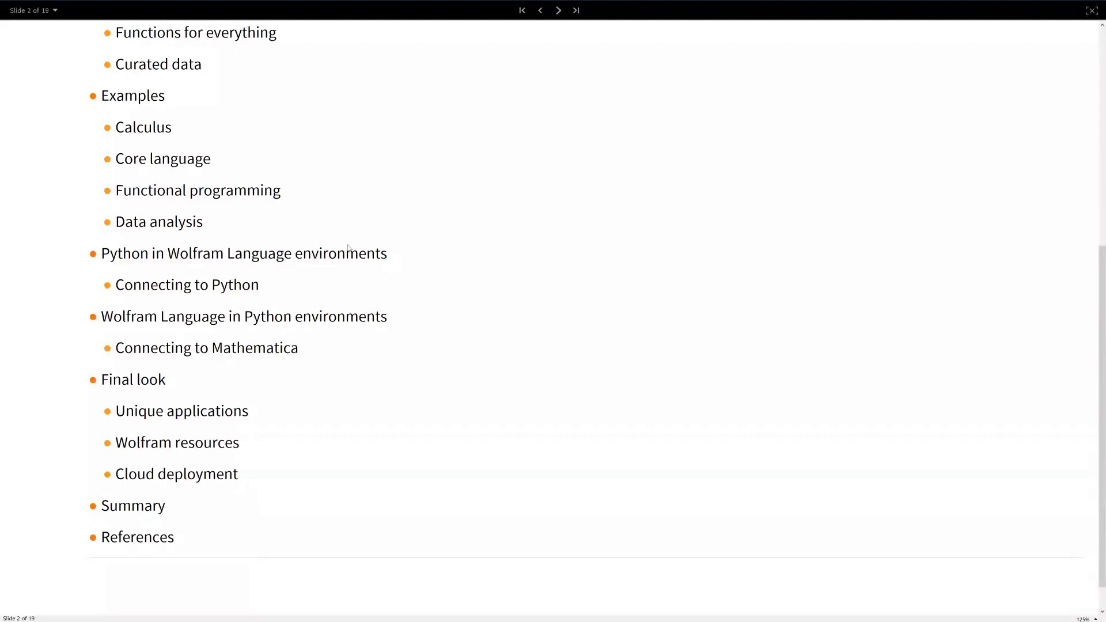
Move forward to slide 3, Introduction, which lists the Wolfram Language vs Python questions.
{"action": "key", "text": "Page_Down"}
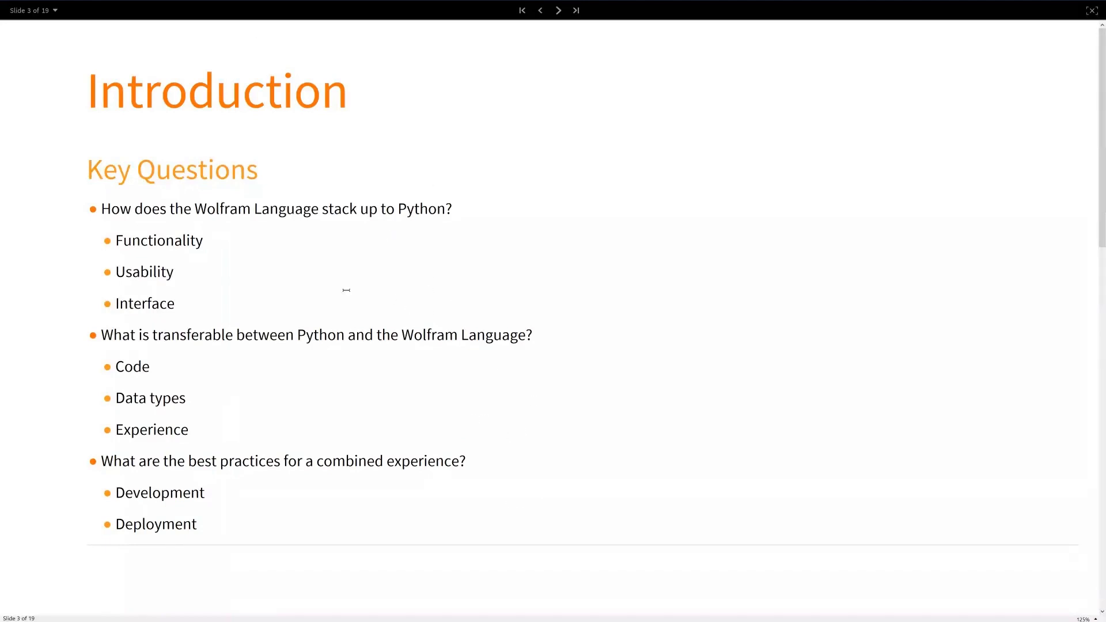
Advance the slideshow to slide 4, Brief History.
{"action": "key", "text": "Page_Down"}
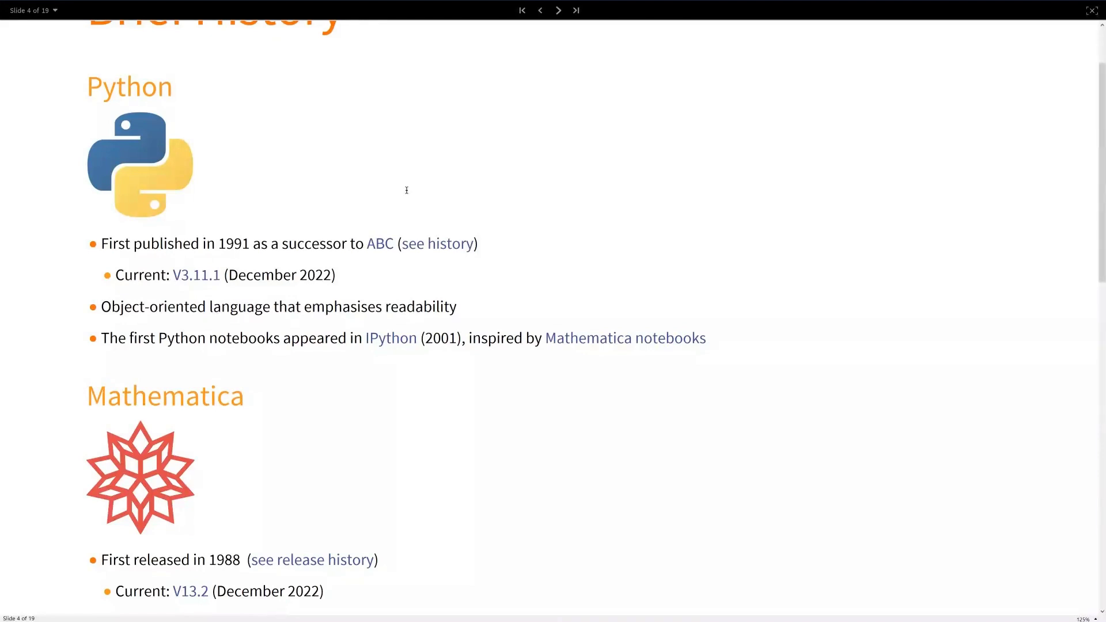
{"action": "scroll", "coordinate": [406, 278], "scroll_direction": "down", "scroll_amount": 1}
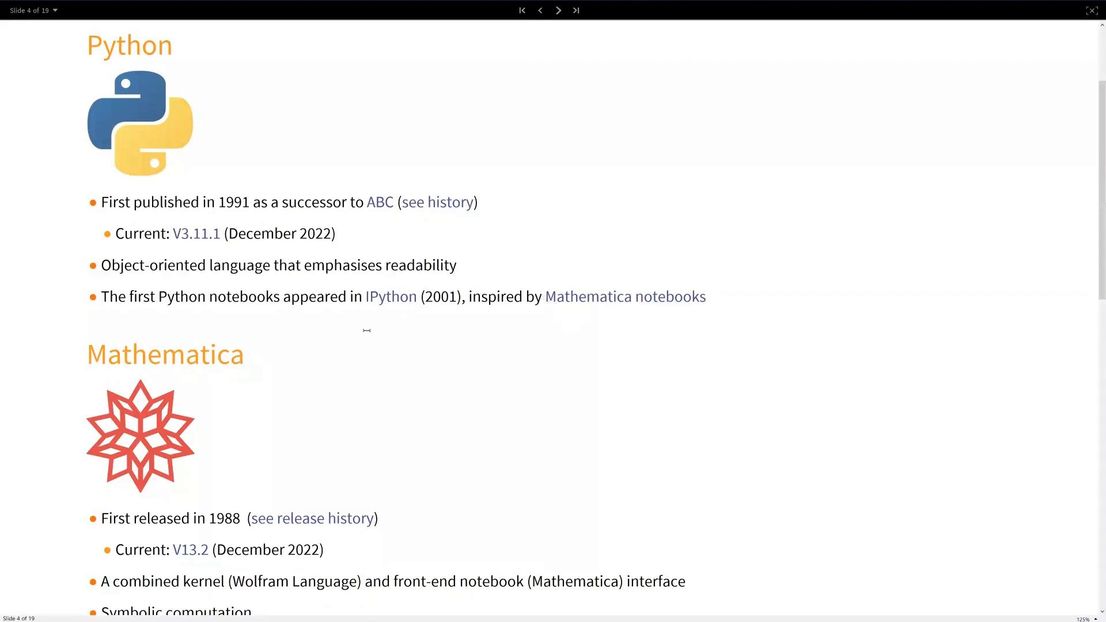
{"action": "scroll", "coordinate": [366, 331], "scroll_direction": "down", "scroll_amount": 1}
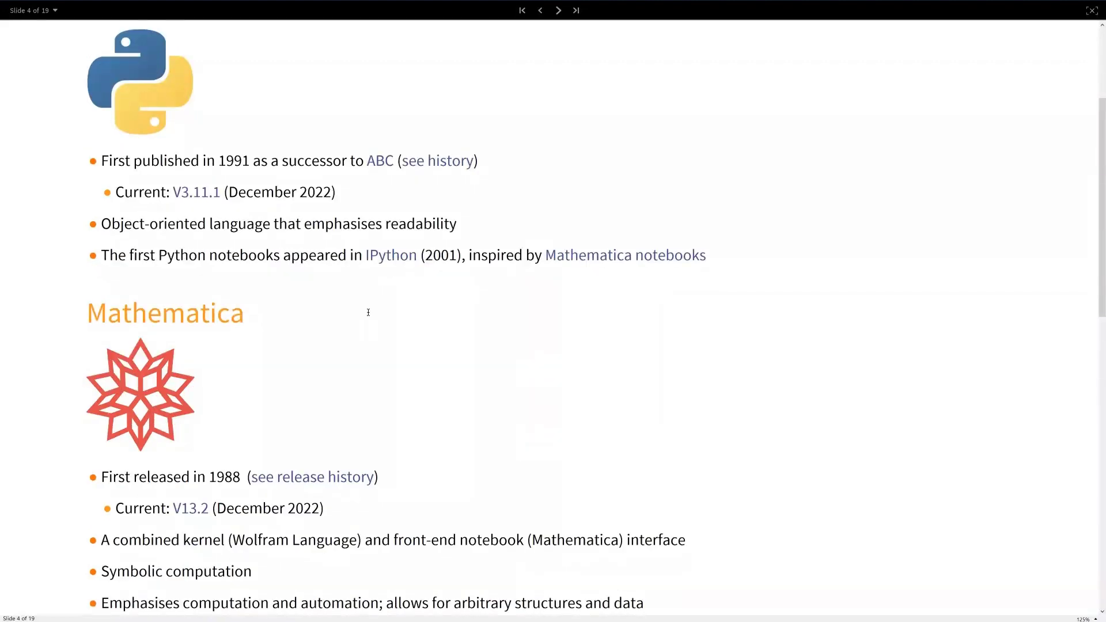
{"action": "scroll", "coordinate": [337, 210], "scroll_direction": "down", "scroll_amount": 2}
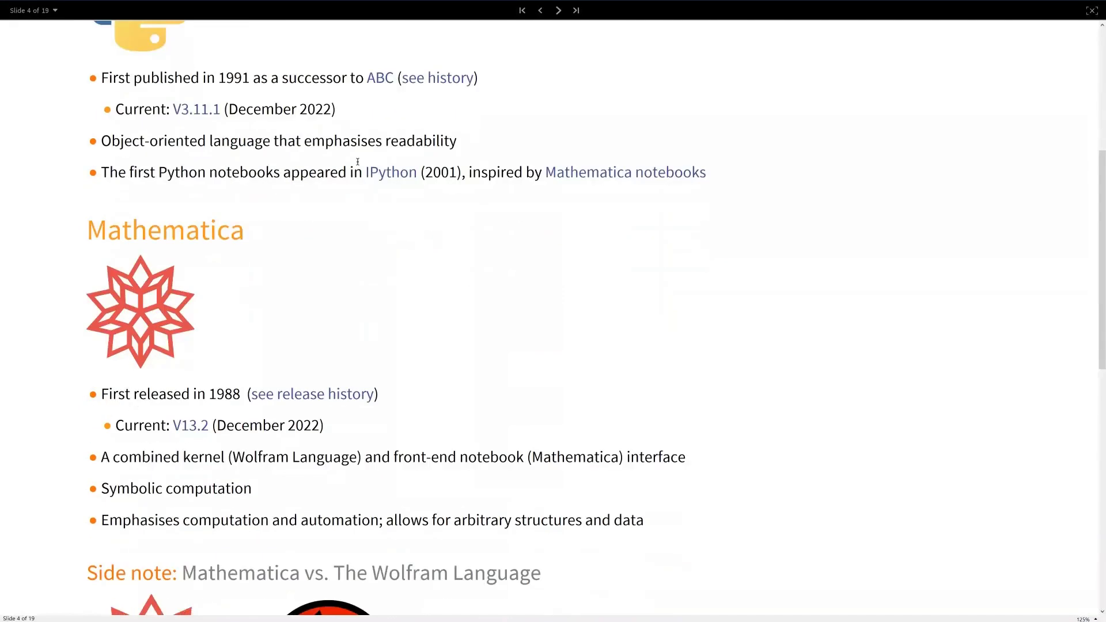
{"action": "scroll", "coordinate": [362, 215], "scroll_direction": "down", "scroll_amount": 2}
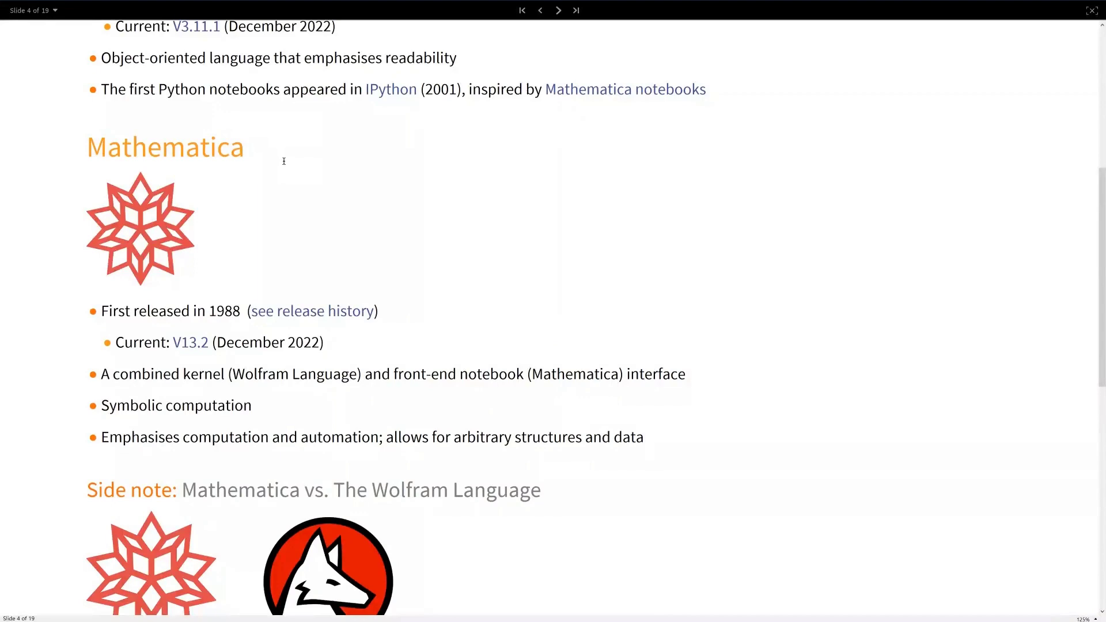
{"action": "left_click", "coordinate": [265, 149]}
{"action": "scroll", "coordinate": [280, 376], "scroll_direction": "down", "scroll_amount": 1}
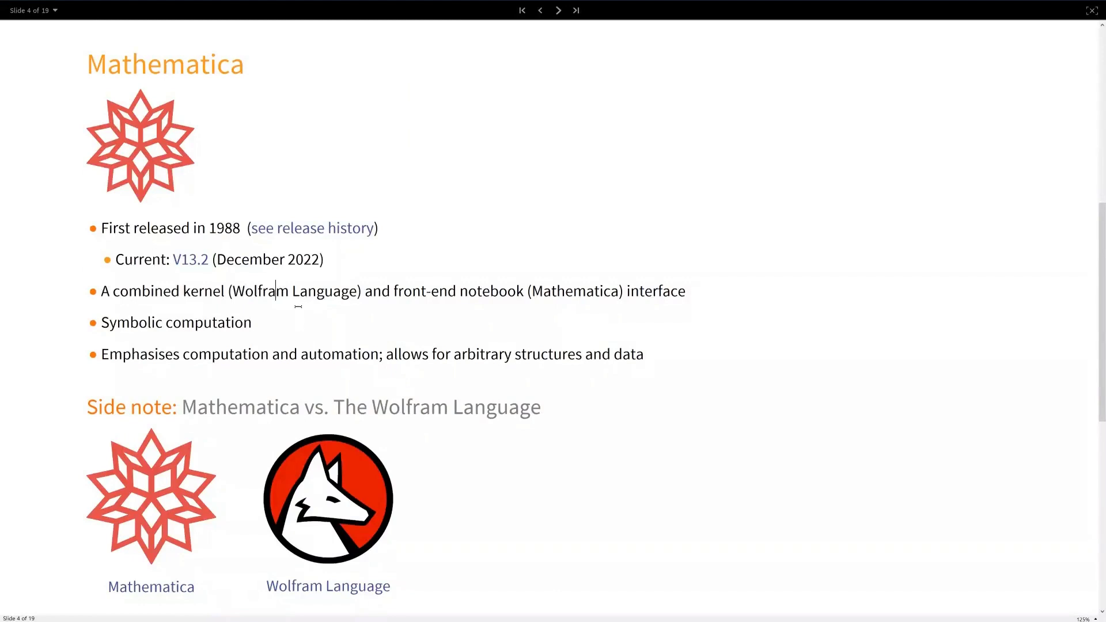
{"action": "left_click", "coordinate": [299, 304]}
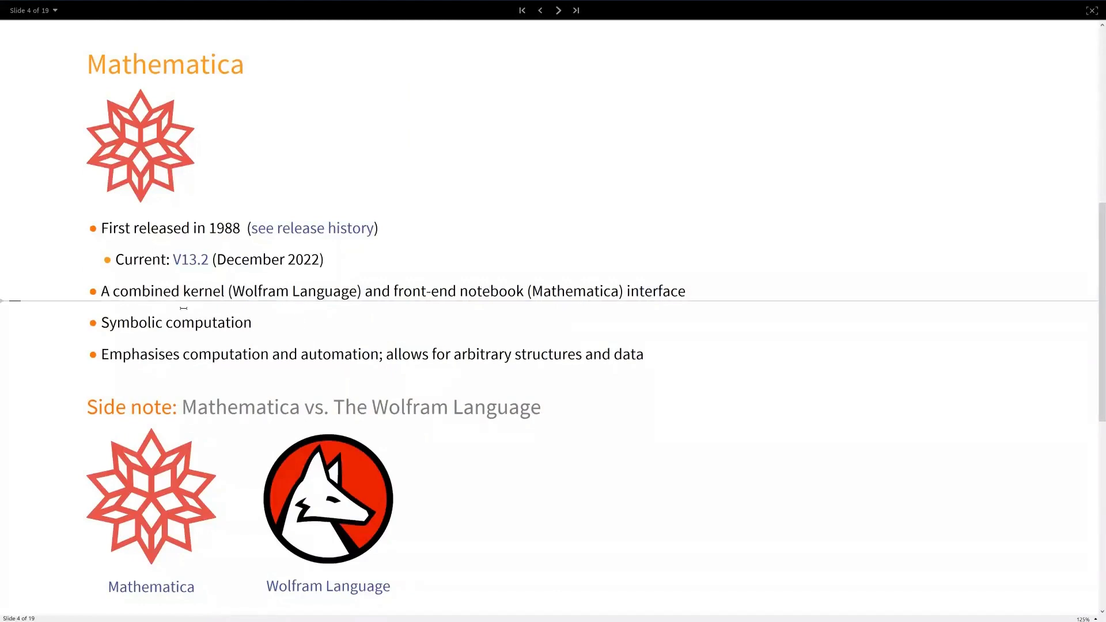
{"action": "double_click", "coordinate": [198, 290]}
{"action": "left_click_drag", "start_coordinate": [390, 291], "coordinate": [460, 293]}
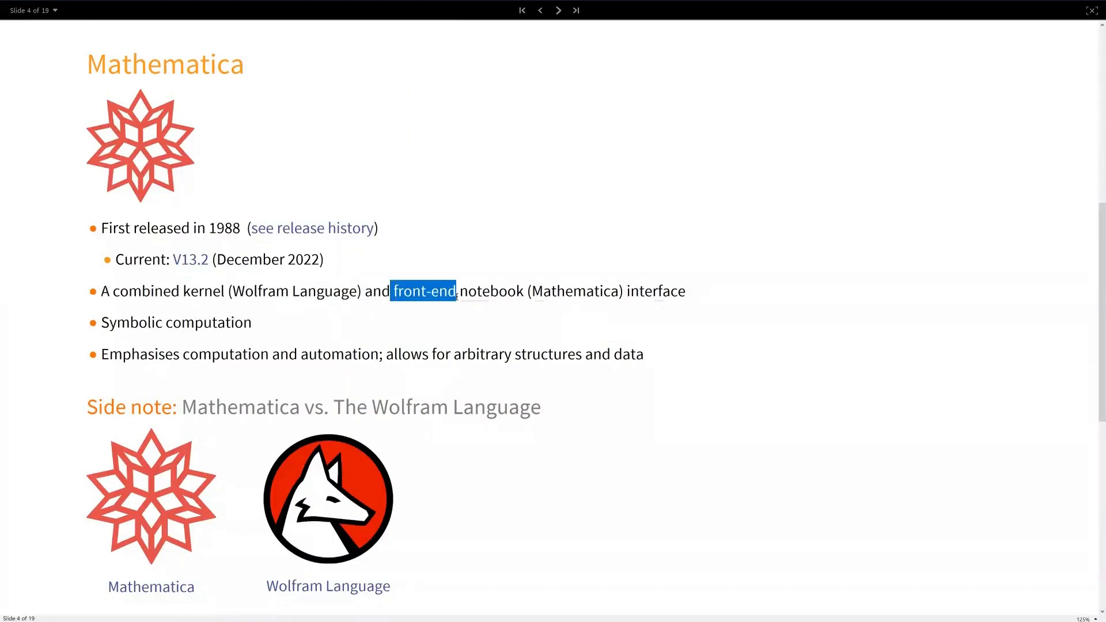
{"action": "left_click", "coordinate": [430, 300]}
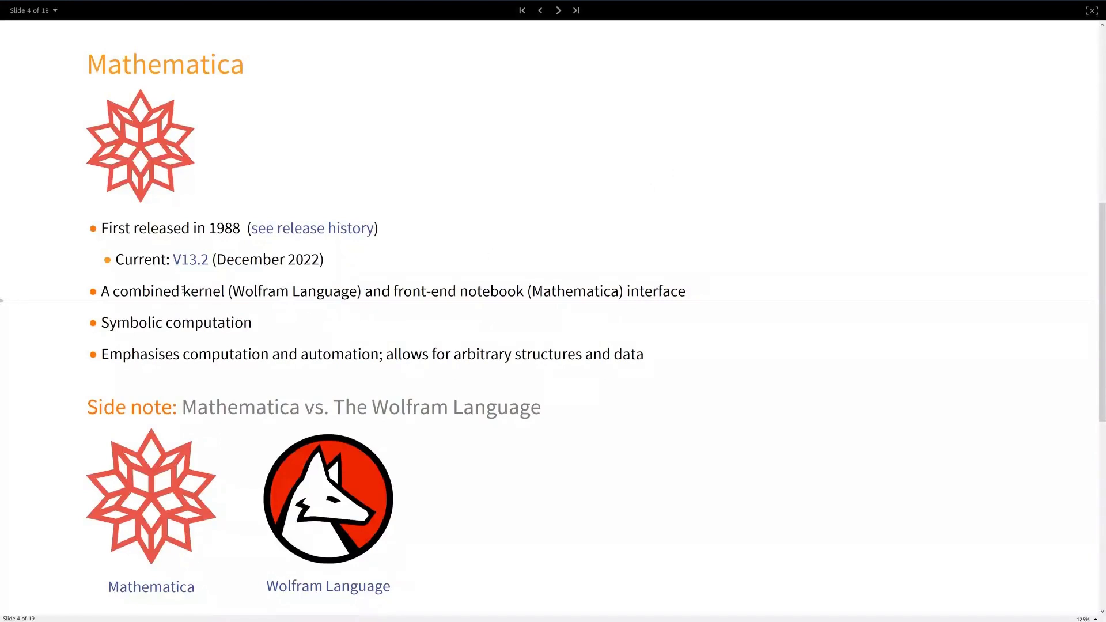
{"action": "left_click_drag", "start_coordinate": [180, 291], "coordinate": [224, 291]}
{"action": "left_click", "coordinate": [232, 278]}
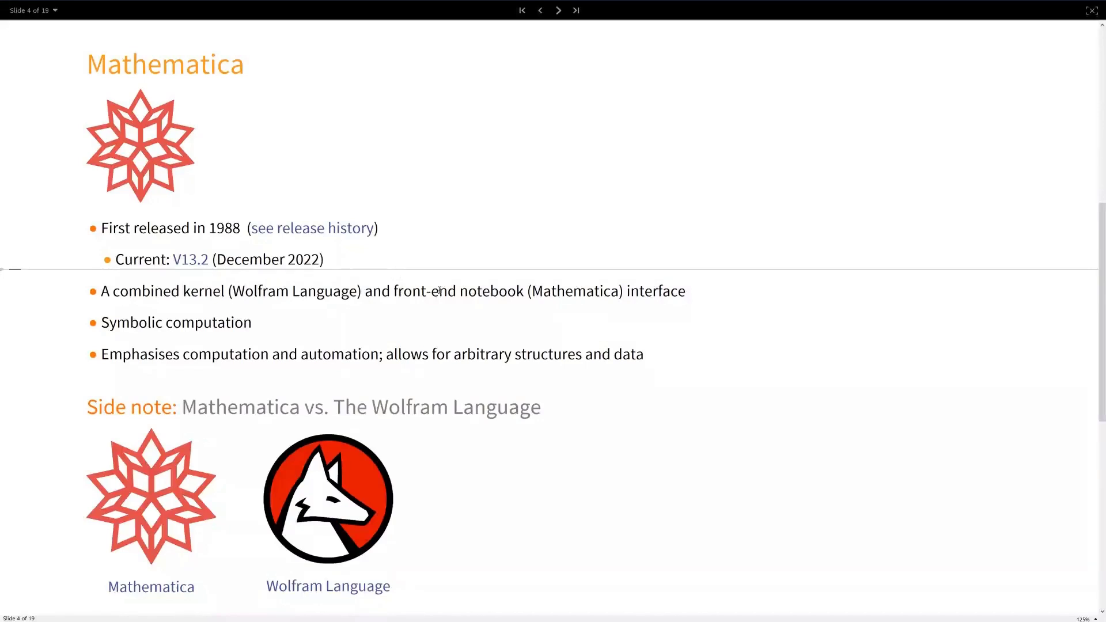
{"action": "left_click_drag", "start_coordinate": [393, 291], "coordinate": [450, 291]}
{"action": "left_click", "coordinate": [458, 291]}
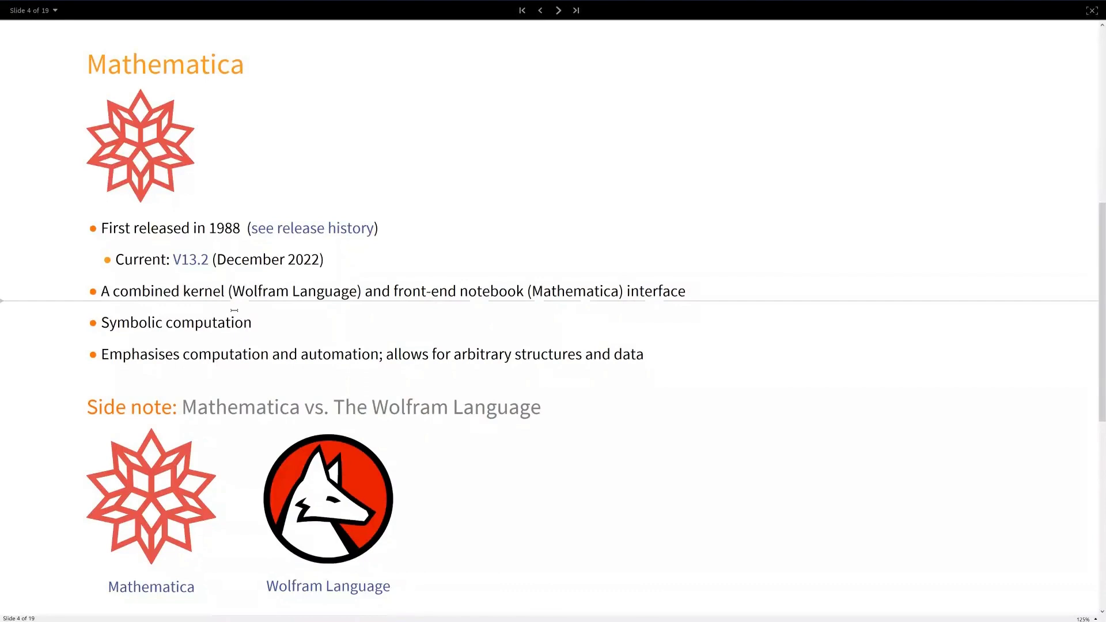
{"action": "type", "text": "1 + 1"}
Evaluate 1 + 1 to output 2, highlighting the Symbolic computation bullet and the 1s.
{"action": "key", "text": "shift+Return"}
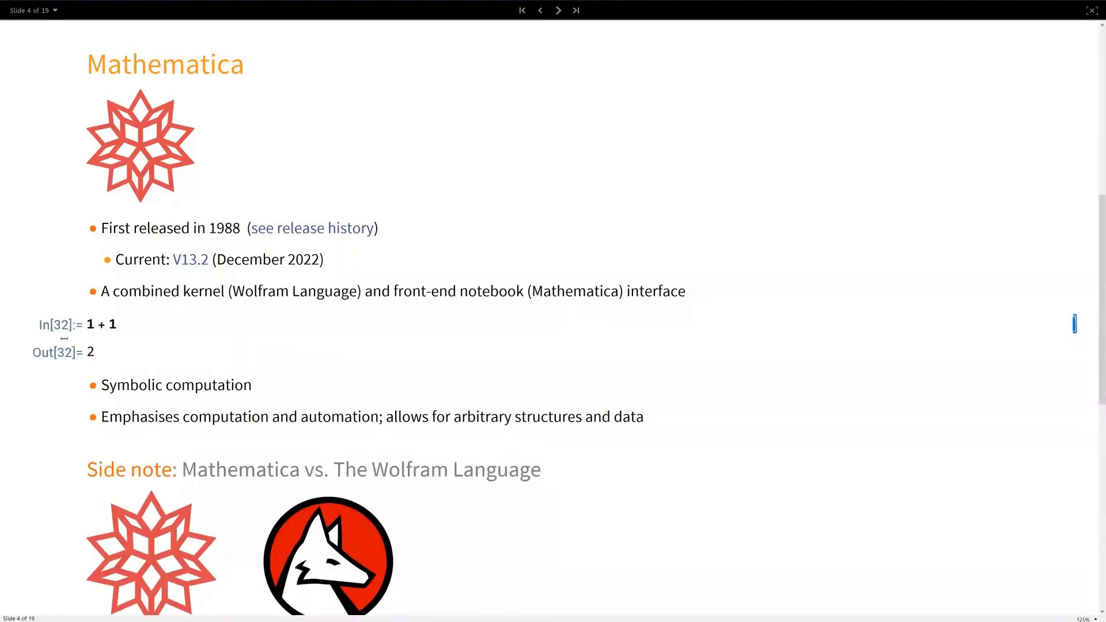
{"action": "left_click_drag", "start_coordinate": [116, 324], "coordinate": [87, 324]}
{"action": "scroll", "coordinate": [257, 354], "scroll_direction": "down", "scroll_amount": 1}
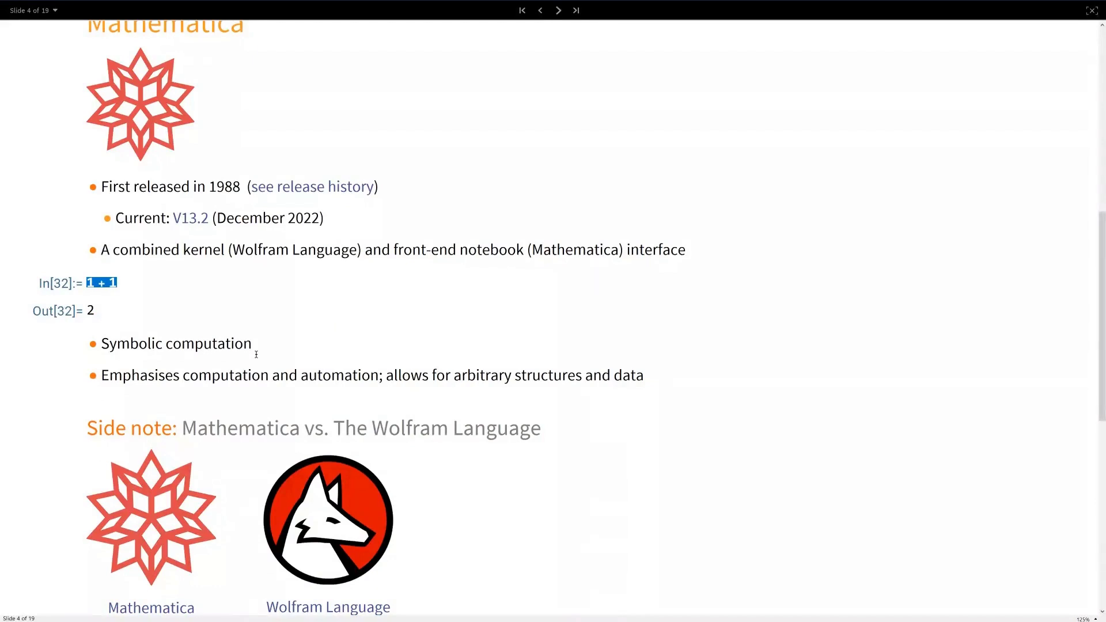
{"action": "left_click_drag", "start_coordinate": [253, 345], "coordinate": [100, 344]}
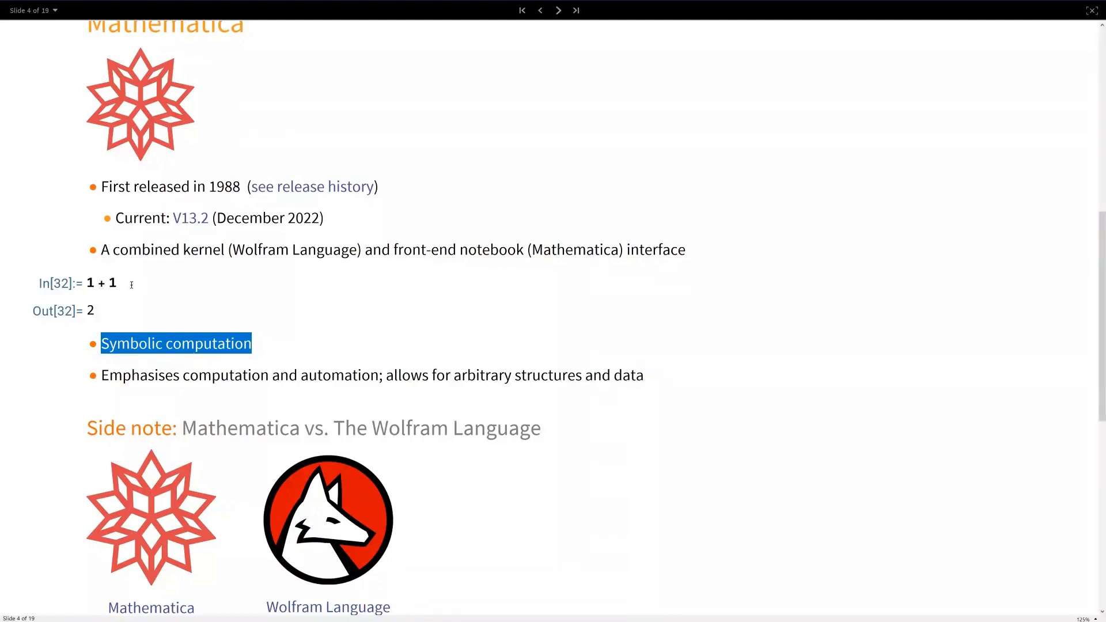
{"action": "left_click", "coordinate": [90, 285]}
{"action": "double_click", "coordinate": [91, 284]}
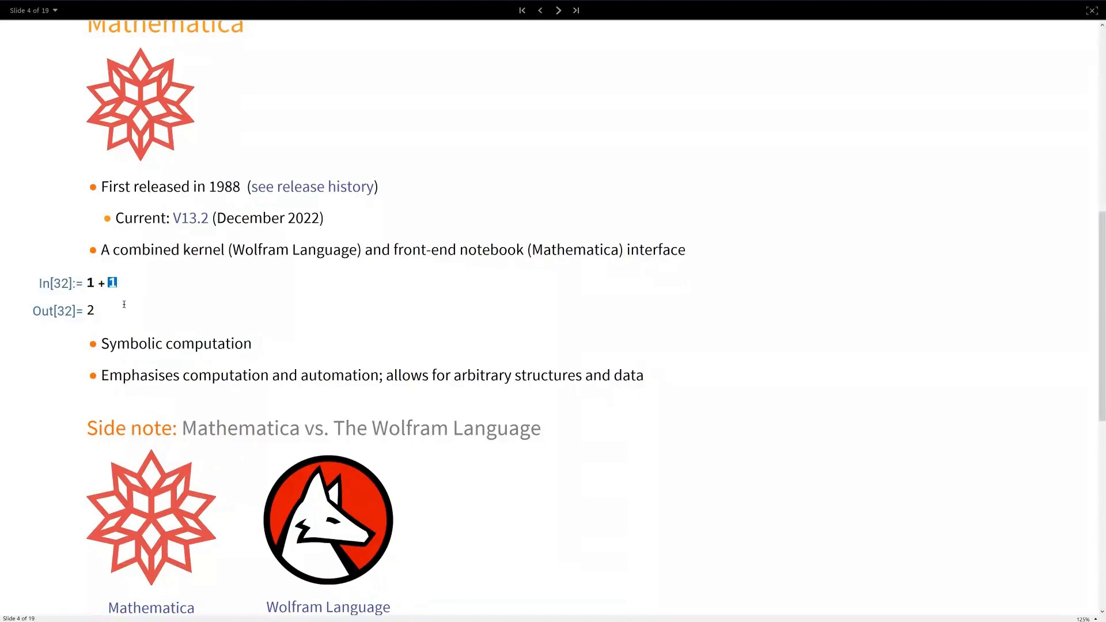
{"action": "left_click", "coordinate": [130, 284]}
{"action": "scroll", "coordinate": [264, 322], "scroll_direction": "down", "scroll_amount": 2}
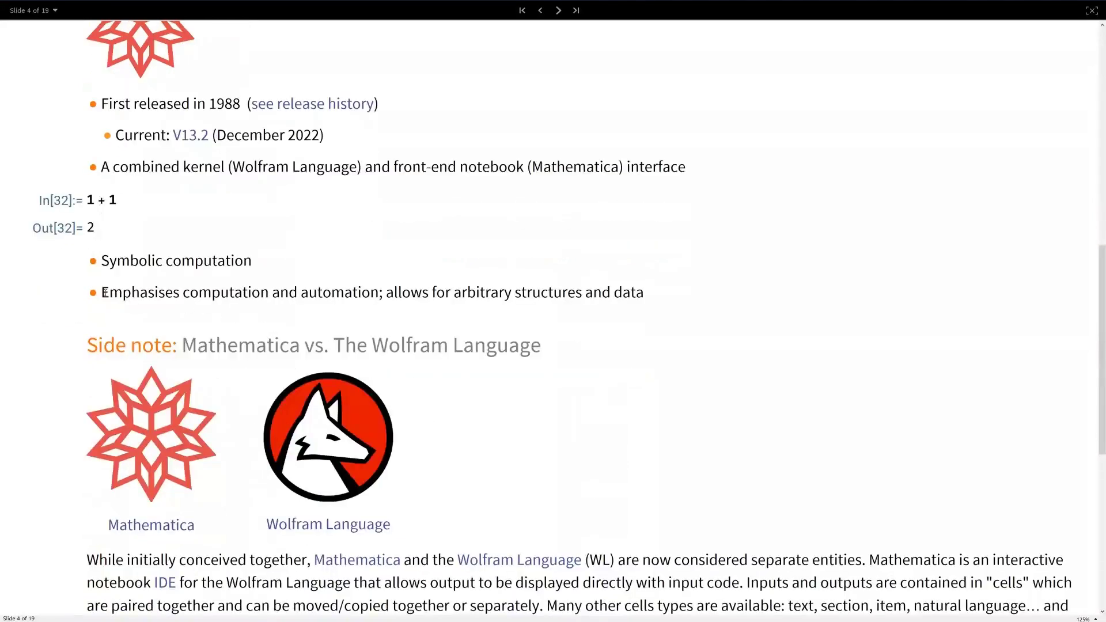
Highlight the line about computation and automation on slide 4, then clear it.
{"action": "left_click", "coordinate": [102, 292]}
{"action": "left_click", "coordinate": [646, 292], "text": "shift"}
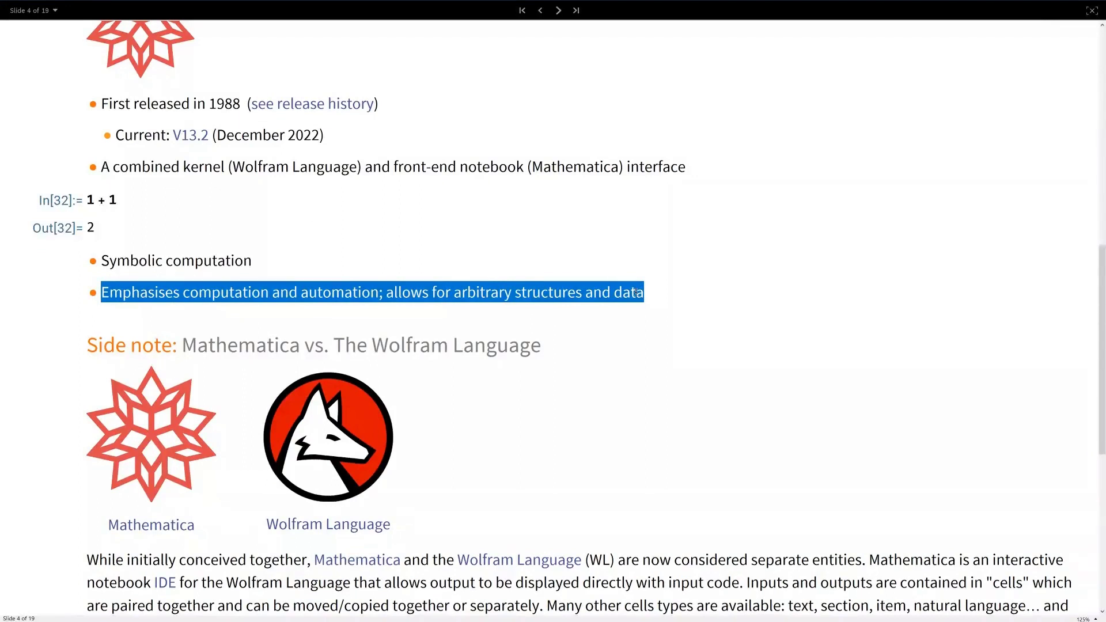
{"action": "left_click", "coordinate": [594, 302]}
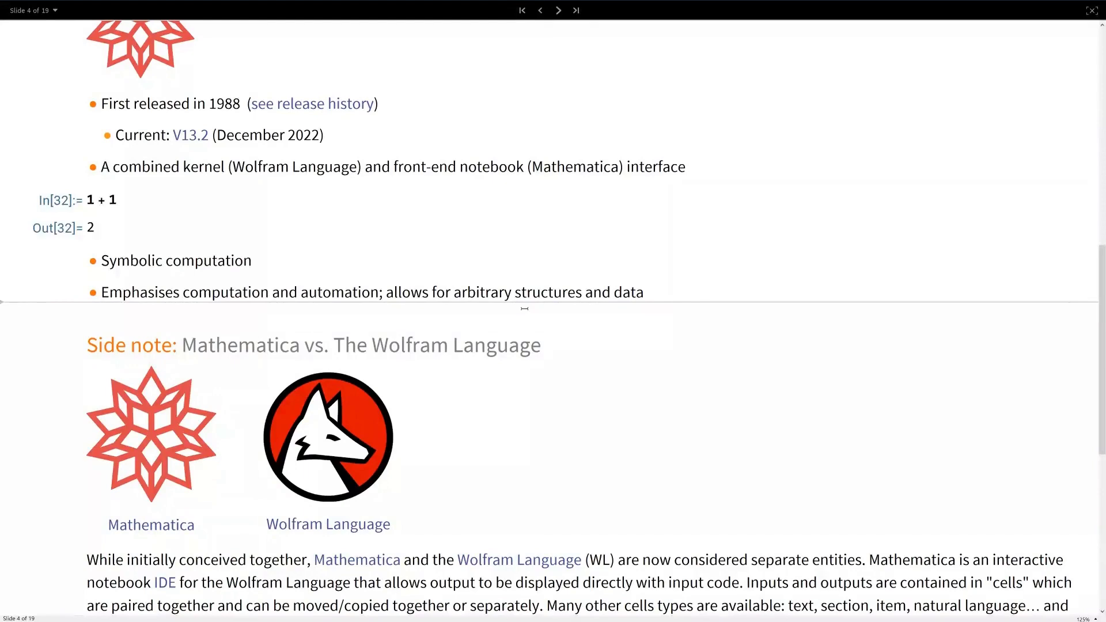
{"action": "scroll", "coordinate": [524, 308], "scroll_direction": "down", "scroll_amount": 1}
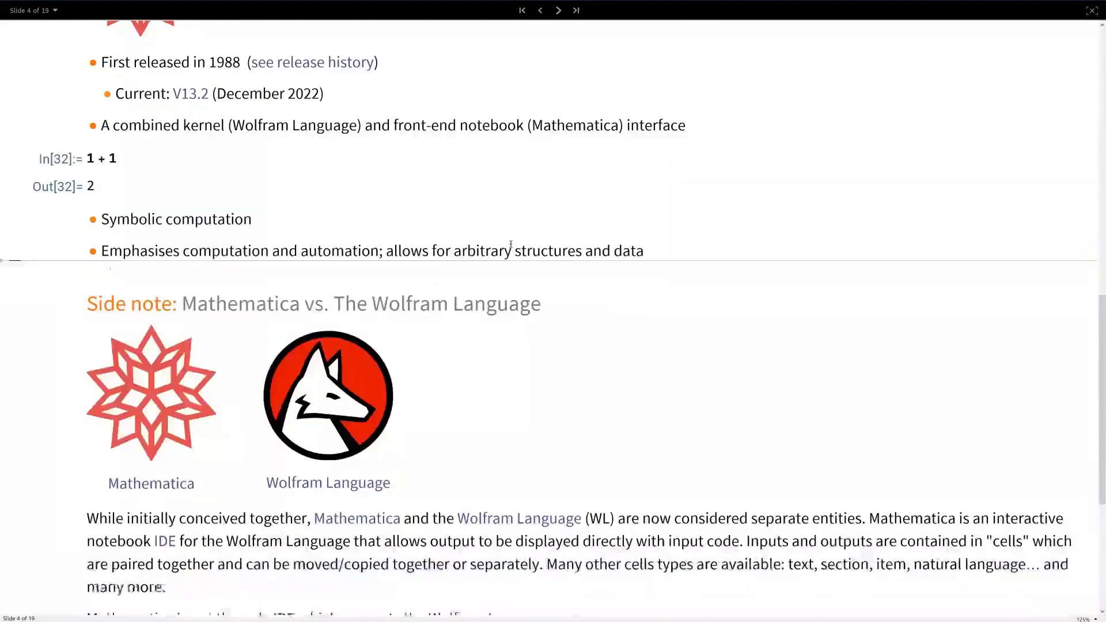
{"action": "scroll", "coordinate": [524, 295], "scroll_direction": "down", "scroll_amount": 5}
{"action": "scroll", "coordinate": [525, 275], "scroll_direction": "down", "scroll_amount": 3}
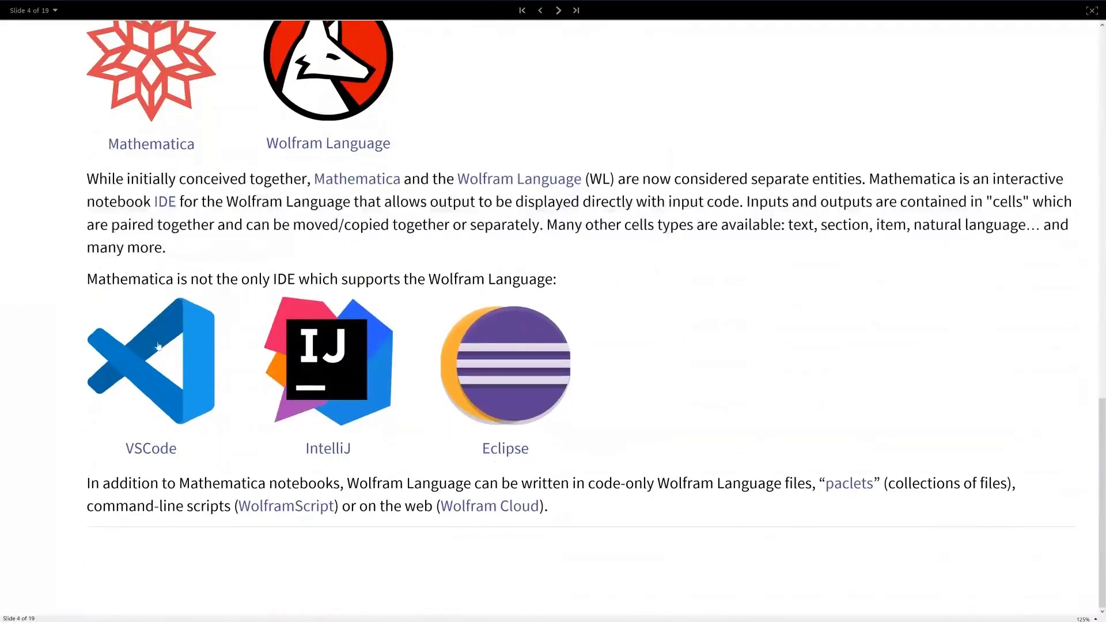
{"action": "scroll", "coordinate": [484, 348], "scroll_direction": "down", "scroll_amount": 2}
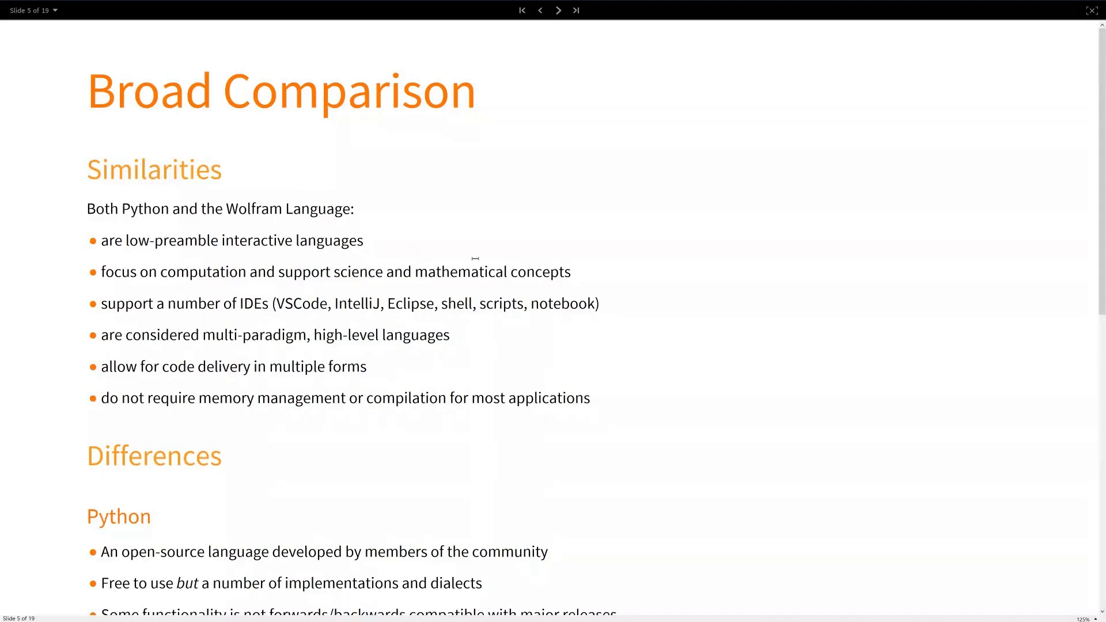
{"action": "scroll", "coordinate": [420, 272], "scroll_direction": "down", "scroll_amount": 1}
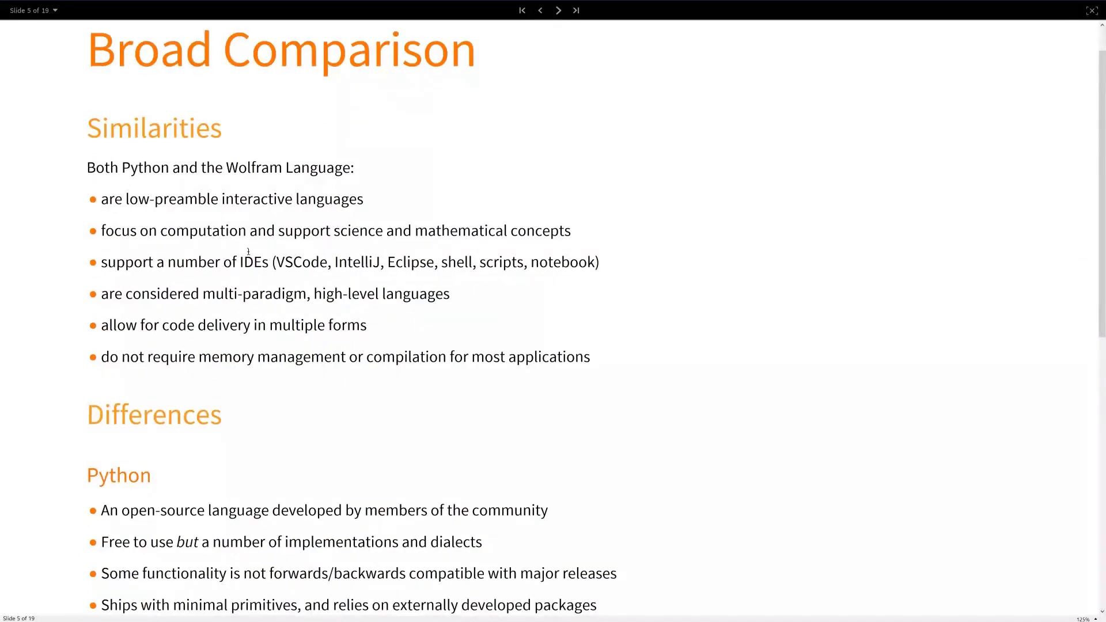
Highlight the Similarities phrases on supporting science and mathematical concepts and on supported IDEs.
{"action": "left_click_drag", "start_coordinate": [277, 230], "coordinate": [571, 231]}
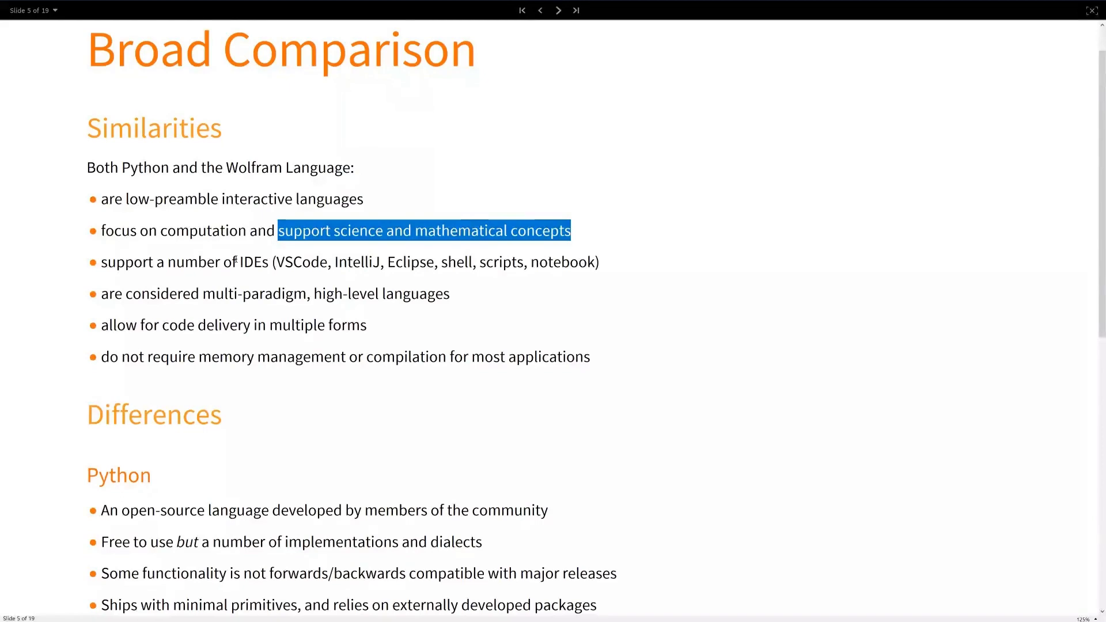
{"action": "left_click_drag", "start_coordinate": [223, 262], "coordinate": [312, 263]}
{"action": "scroll", "coordinate": [325, 294], "scroll_direction": "down", "scroll_amount": 2}
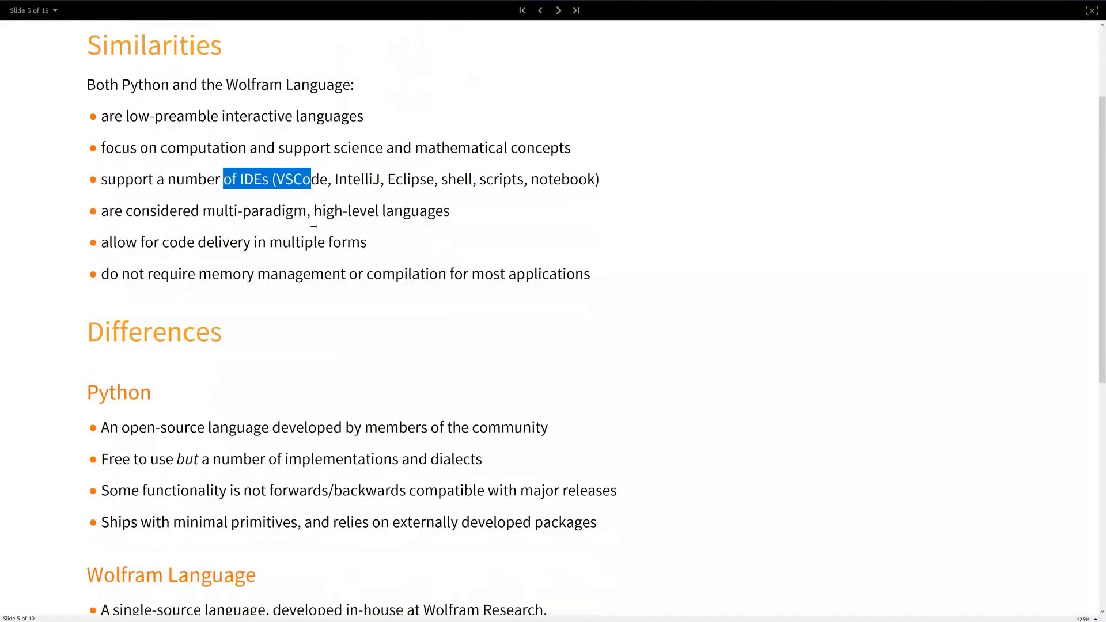
{"action": "left_click_drag", "start_coordinate": [314, 211], "coordinate": [451, 212]}
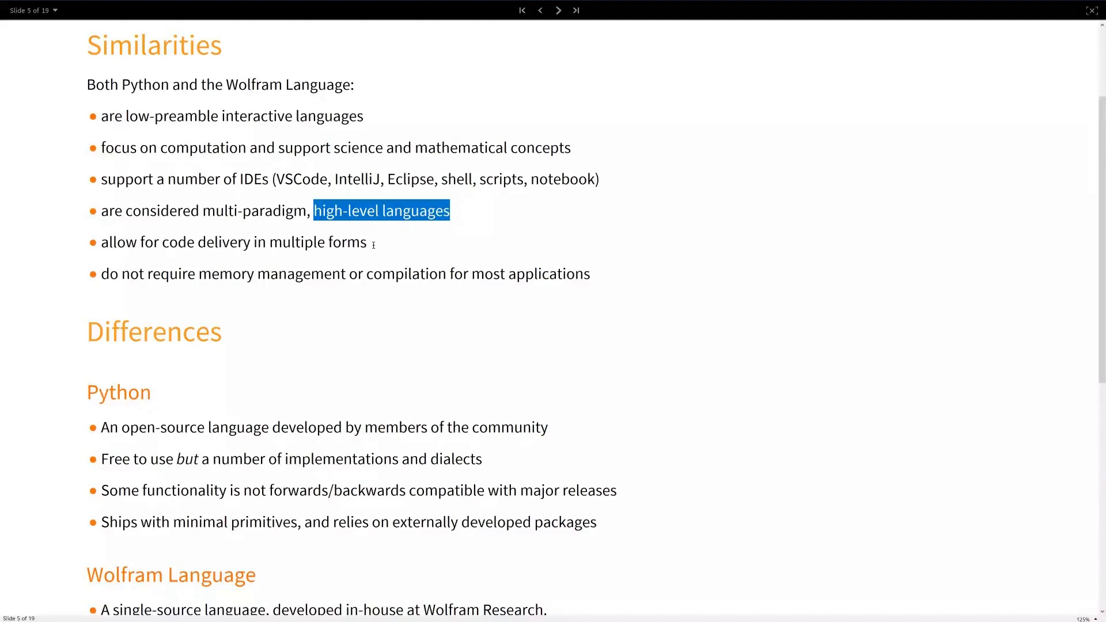
{"action": "scroll", "coordinate": [388, 244], "scroll_direction": "down", "scroll_amount": 2}
{"action": "scroll", "coordinate": [383, 224], "scroll_direction": "down", "scroll_amount": 2}
{"action": "scroll", "coordinate": [368, 207], "scroll_direction": "down", "scroll_amount": 1}
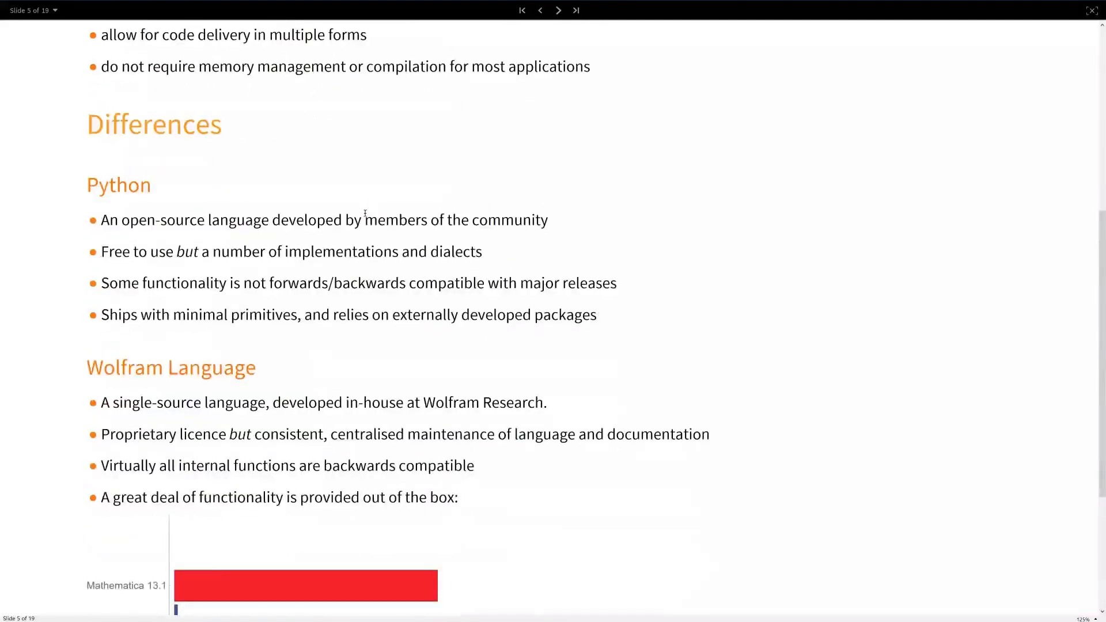
{"action": "scroll", "coordinate": [368, 212], "scroll_direction": "down", "scroll_amount": 1}
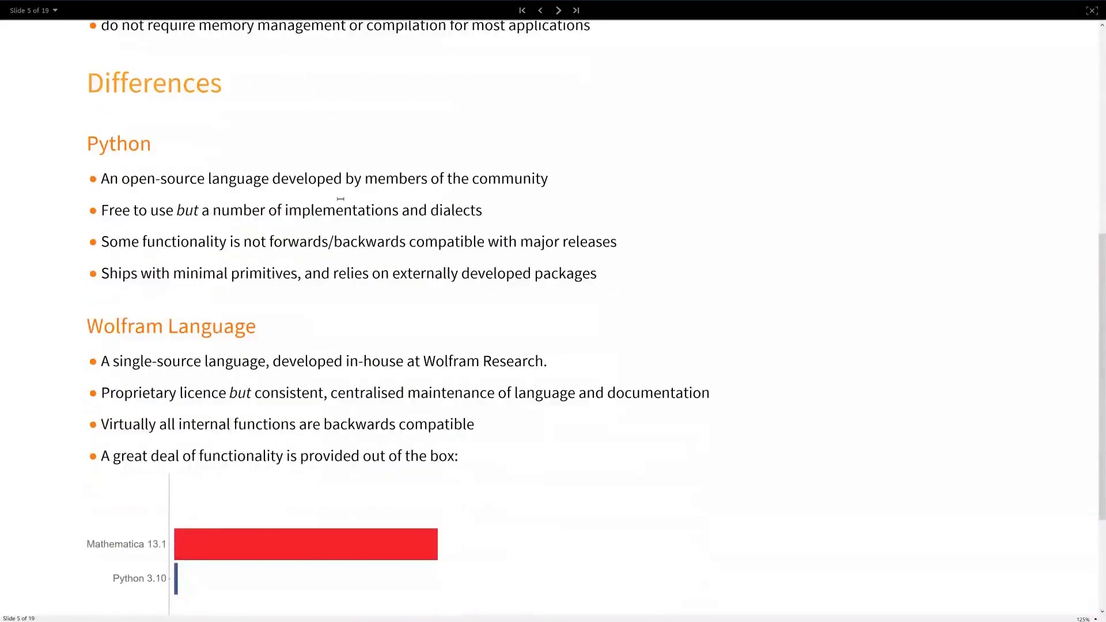
{"action": "scroll", "coordinate": [341, 199], "scroll_direction": "down", "scroll_amount": 1}
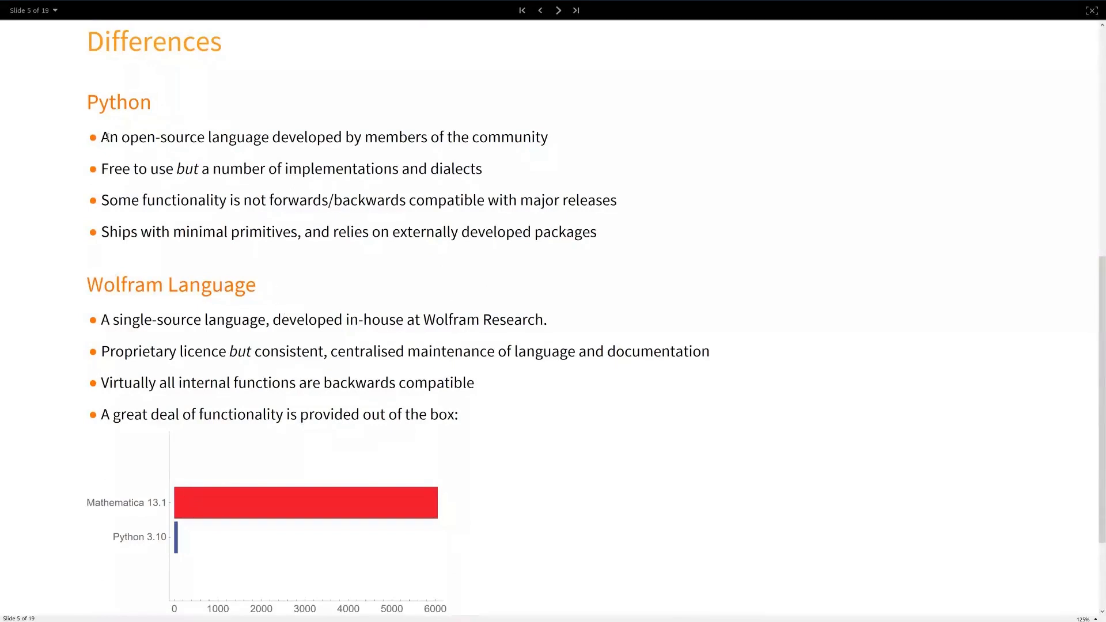
{"action": "left_click_drag", "start_coordinate": [101, 138], "coordinate": [276, 137]}
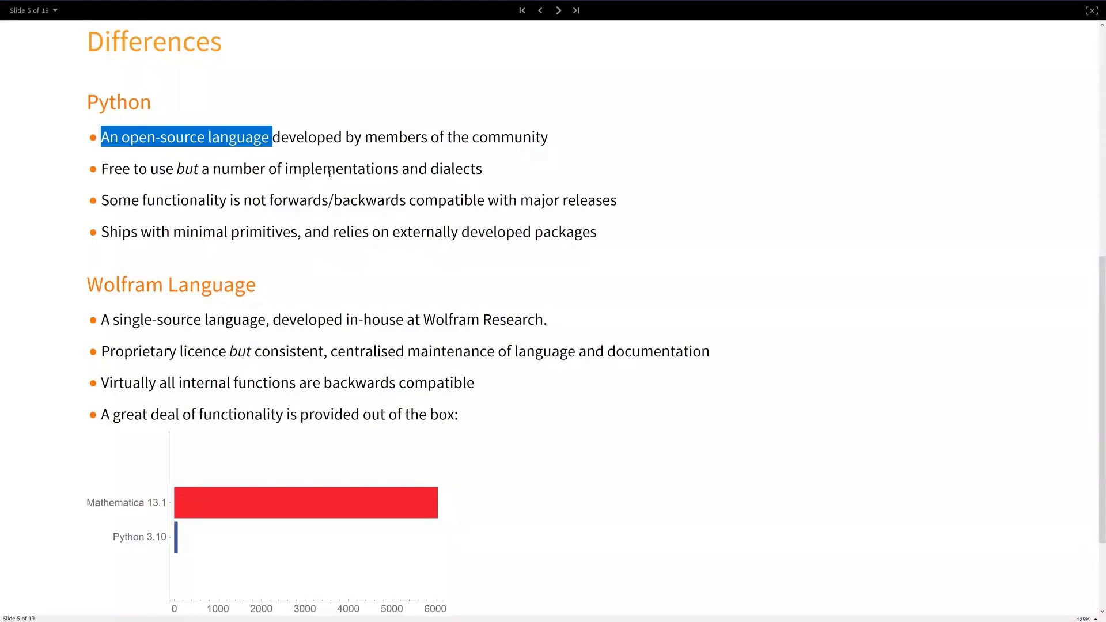
{"action": "left_click_drag", "start_coordinate": [285, 169], "coordinate": [399, 170]}
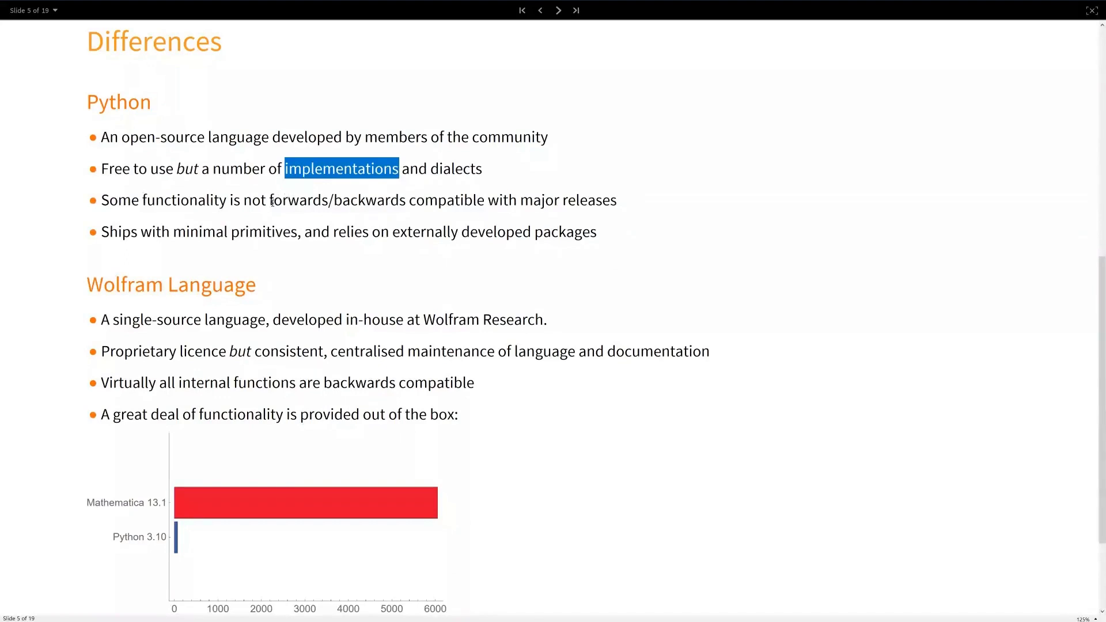
{"action": "left_click_drag", "start_coordinate": [271, 201], "coordinate": [405, 204]}
{"action": "left_click", "coordinate": [406, 202]}
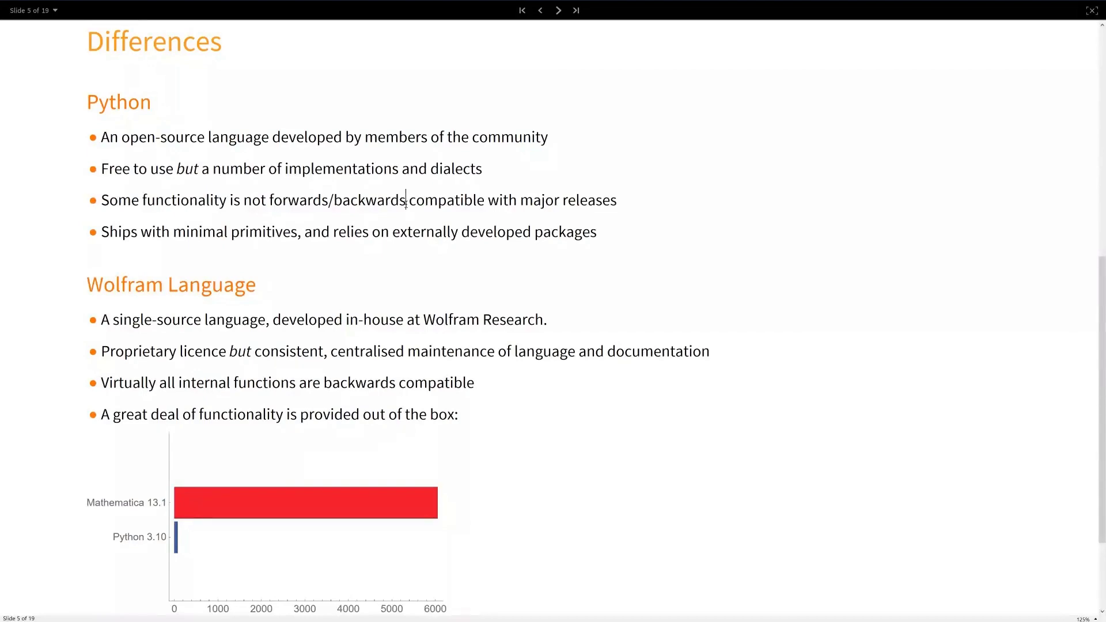
{"action": "scroll", "coordinate": [407, 202], "scroll_direction": "down", "scroll_amount": 2}
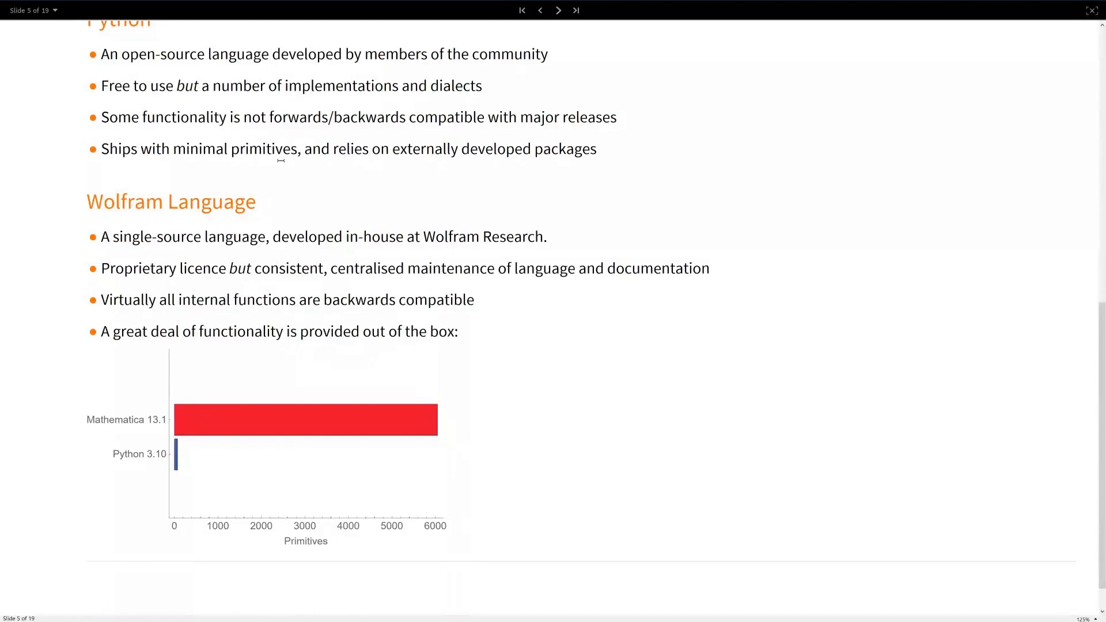
Highlight 'relies on externally developed packages' and 'consistent', then advance to slide 6, Code Structure.
{"action": "left_click", "coordinate": [333, 149]}
{"action": "key", "text": "shift+Home"}
{"action": "key", "text": "shift+End"}
{"action": "double_click", "coordinate": [277, 268]}
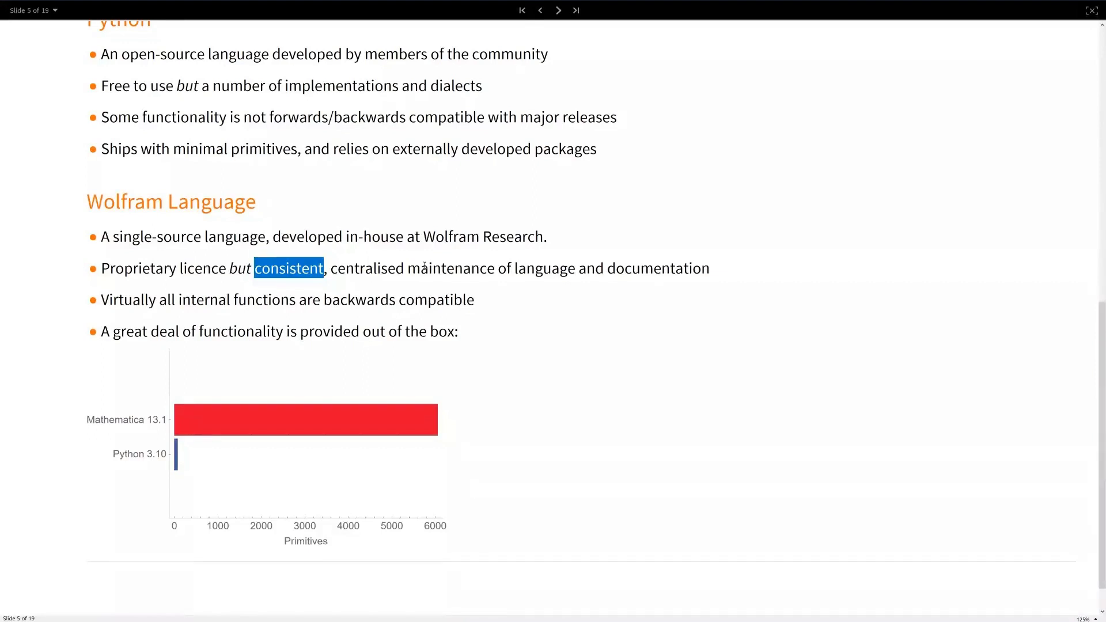
{"action": "scroll", "coordinate": [426, 279], "scroll_direction": "down", "scroll_amount": 1}
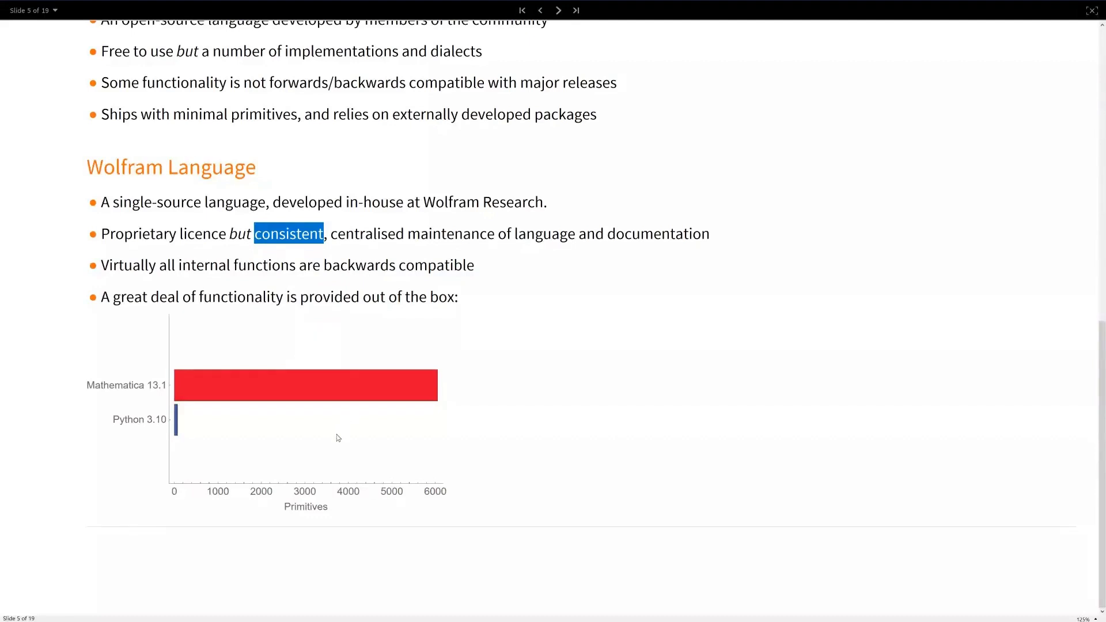
{"action": "key", "text": "Page_Down"}
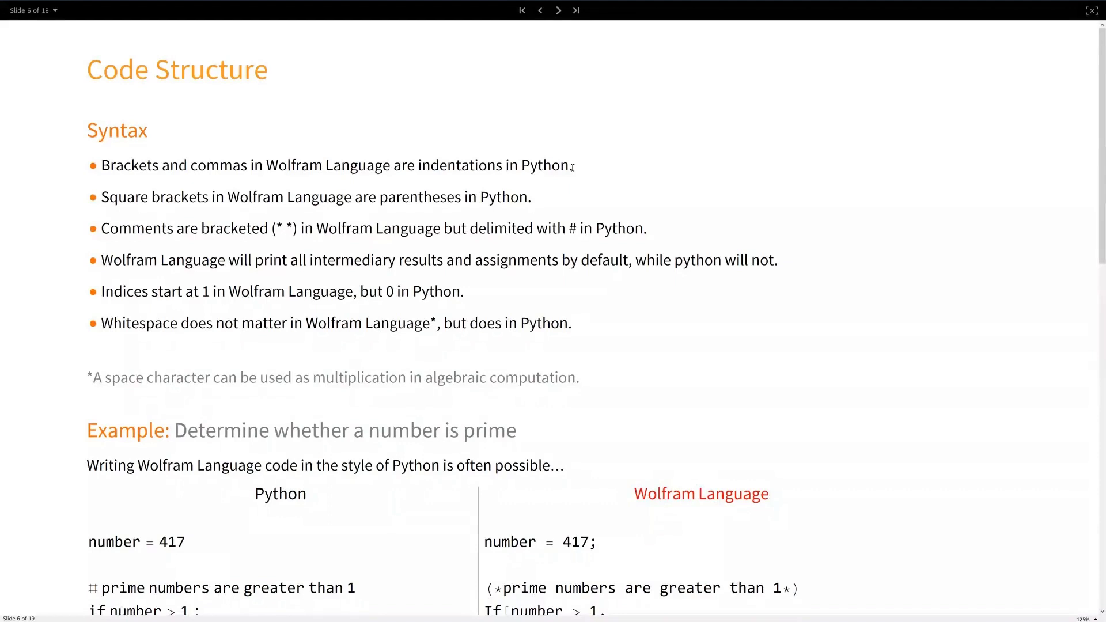
{"action": "left_click_drag", "start_coordinate": [130, 164], "coordinate": [324, 164]}
{"action": "left_click_drag", "start_coordinate": [144, 197], "coordinate": [263, 197]}
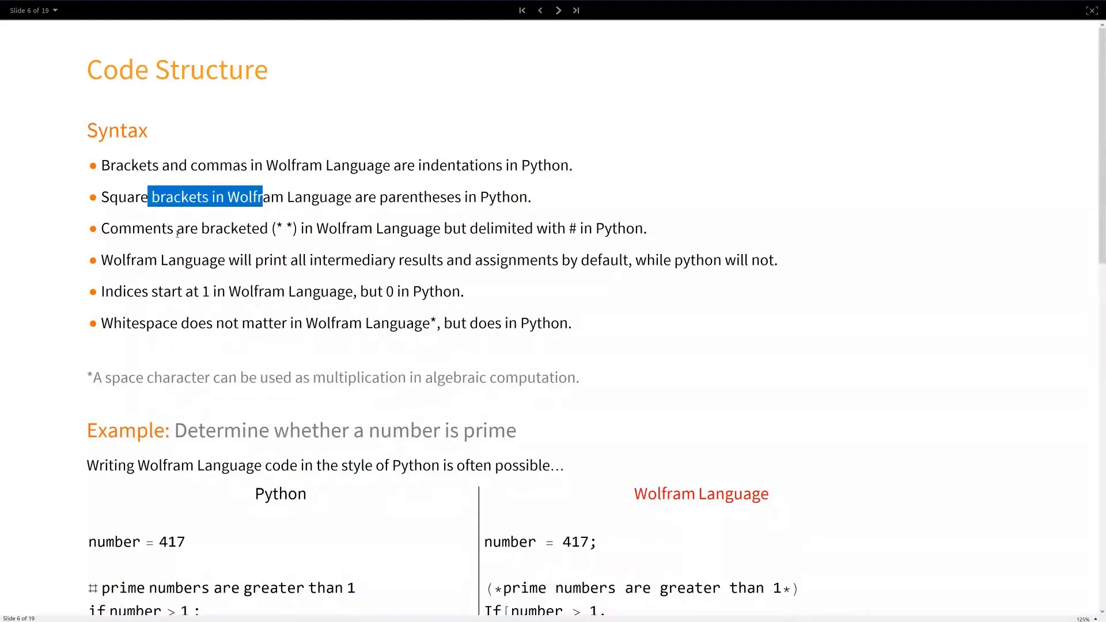
{"action": "left_click_drag", "start_coordinate": [176, 229], "coordinate": [299, 228]}
{"action": "left_click_drag", "start_coordinate": [158, 259], "coordinate": [289, 260]}
{"action": "left_click_drag", "start_coordinate": [175, 291], "coordinate": [273, 292]}
{"action": "left_click_drag", "start_coordinate": [188, 323], "coordinate": [353, 323]}
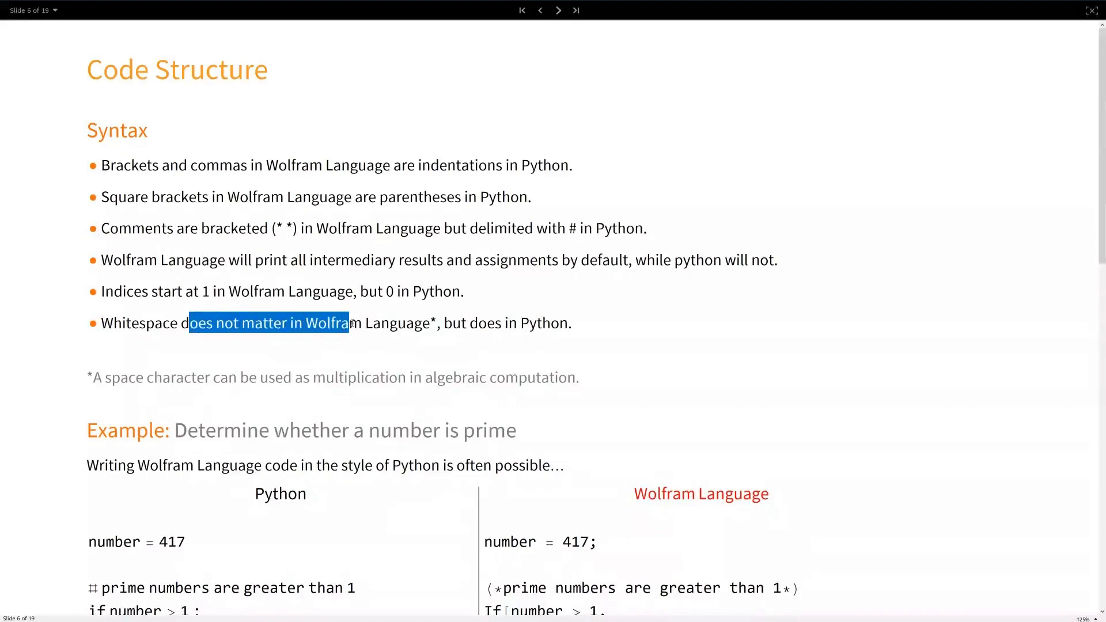
{"action": "scroll", "coordinate": [423, 315], "scroll_direction": "down", "scroll_amount": 2}
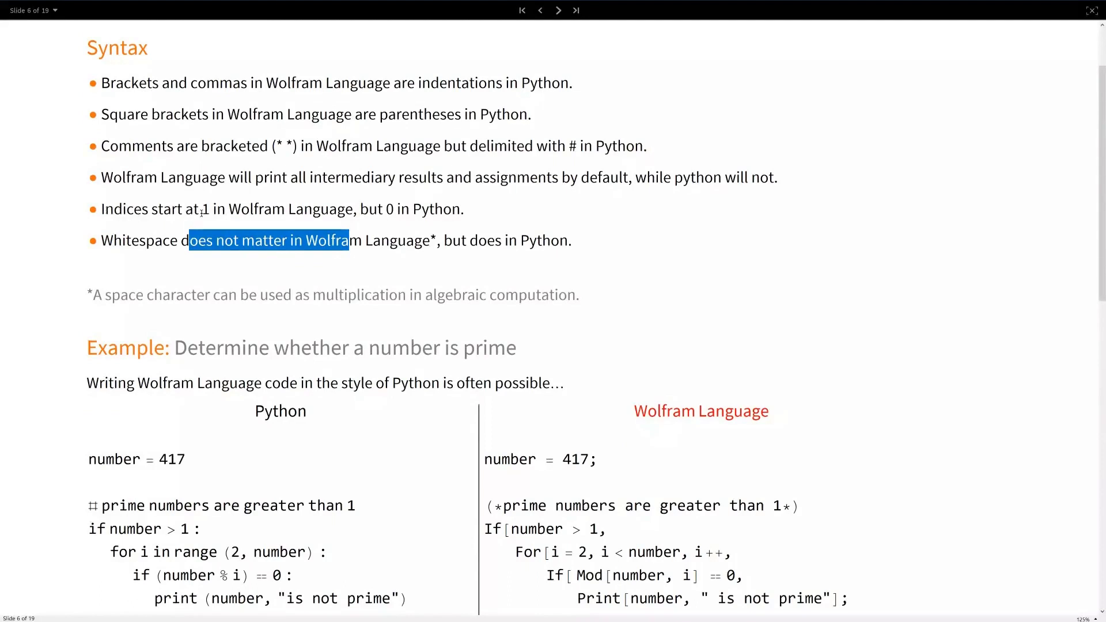
{"action": "left_click", "coordinate": [205, 210]}
{"action": "double_click", "coordinate": [206, 209]}
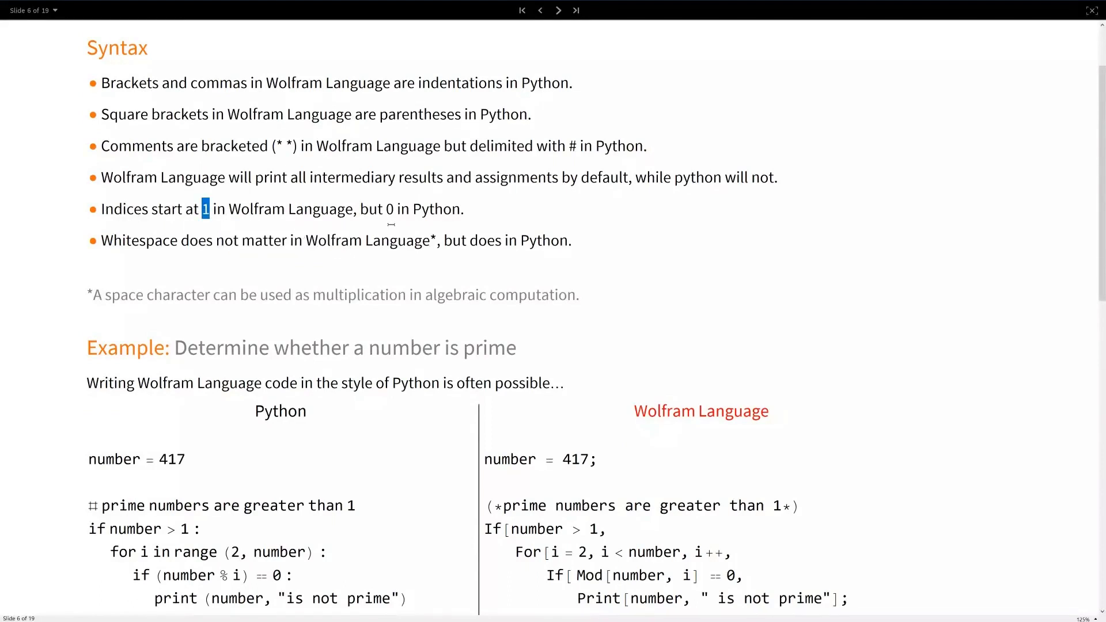
{"action": "double_click", "coordinate": [389, 210]}
{"action": "left_click_drag", "start_coordinate": [272, 146], "coordinate": [297, 147]}
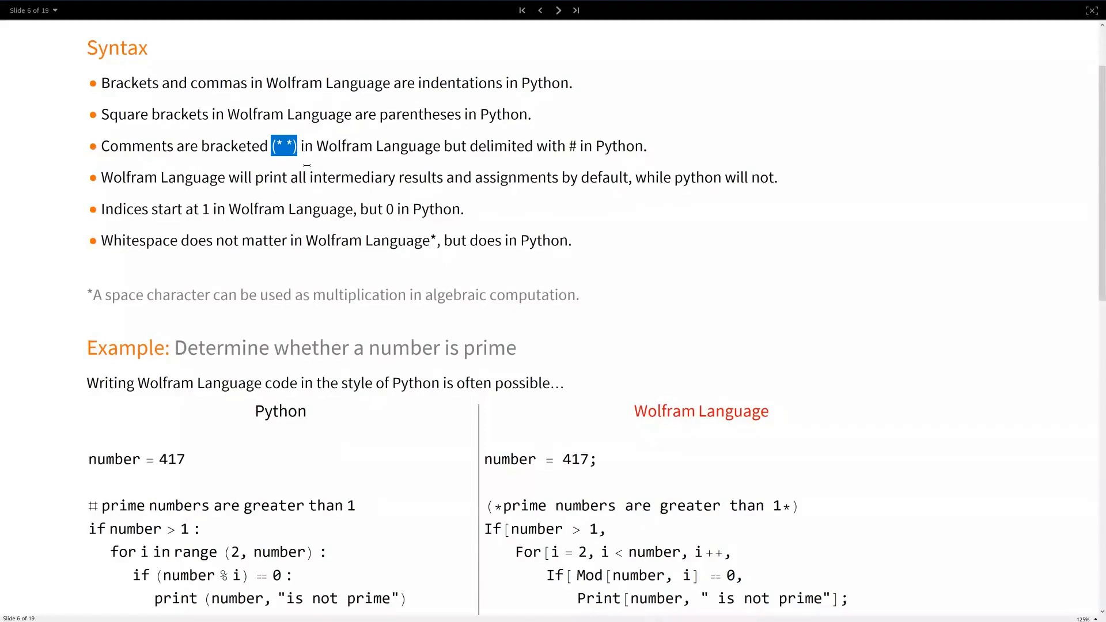
{"action": "left_click", "coordinate": [306, 166]}
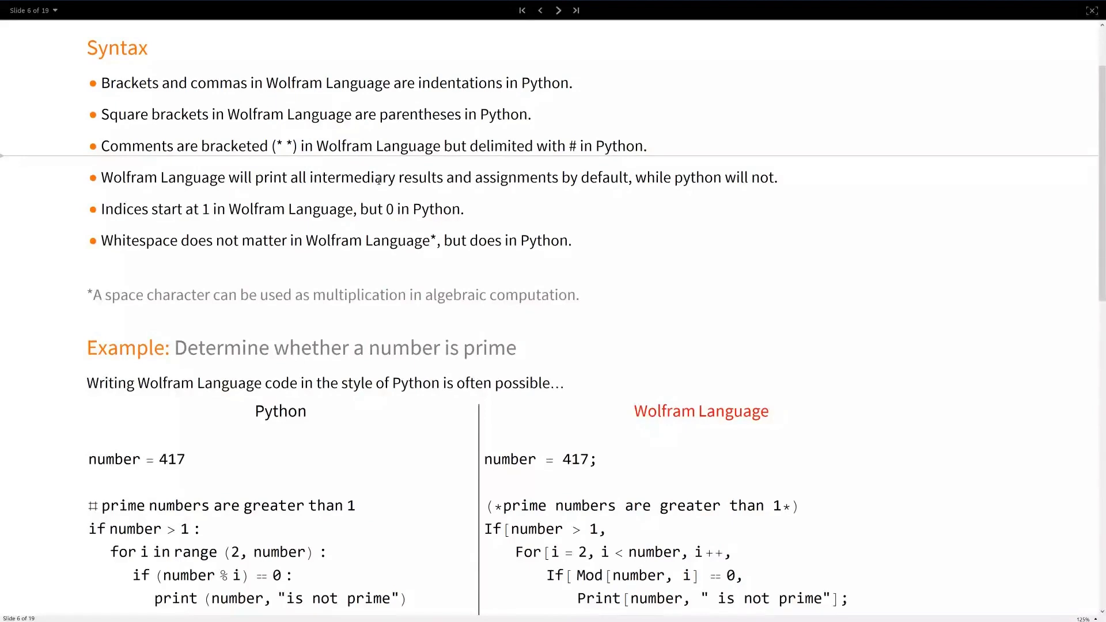
{"action": "scroll", "coordinate": [388, 147], "scroll_direction": "down", "scroll_amount": 3}
{"action": "scroll", "coordinate": [389, 152], "scroll_direction": "down", "scroll_amount": 5}
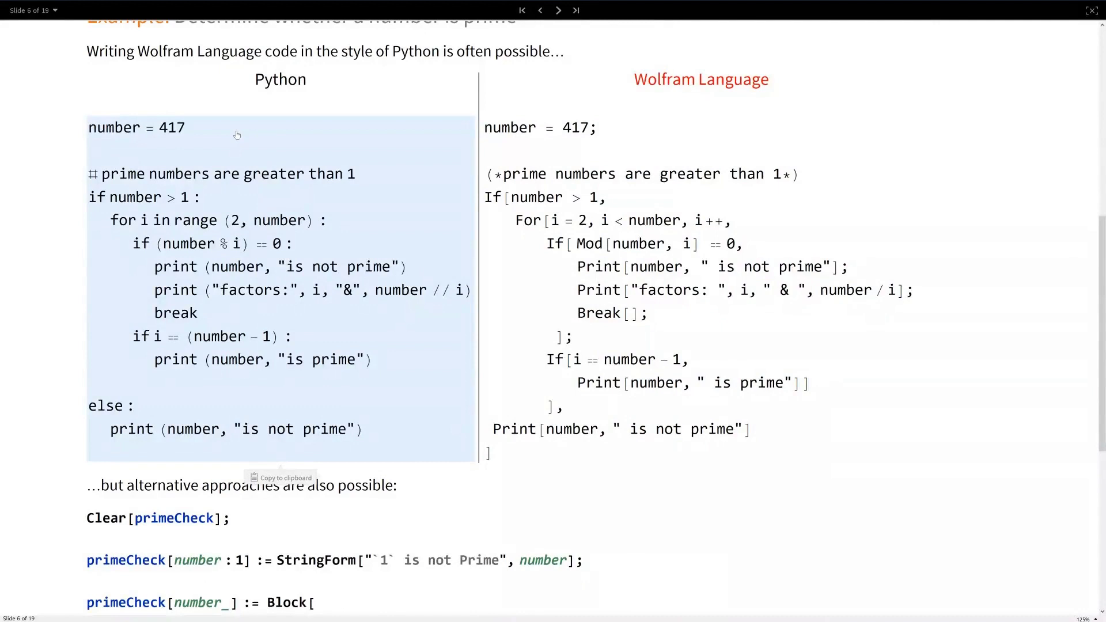
{"action": "mouse_move", "coordinate": [281, 289]}
{"action": "scroll", "coordinate": [216, 42], "scroll_direction": "up", "scroll_amount": 1}
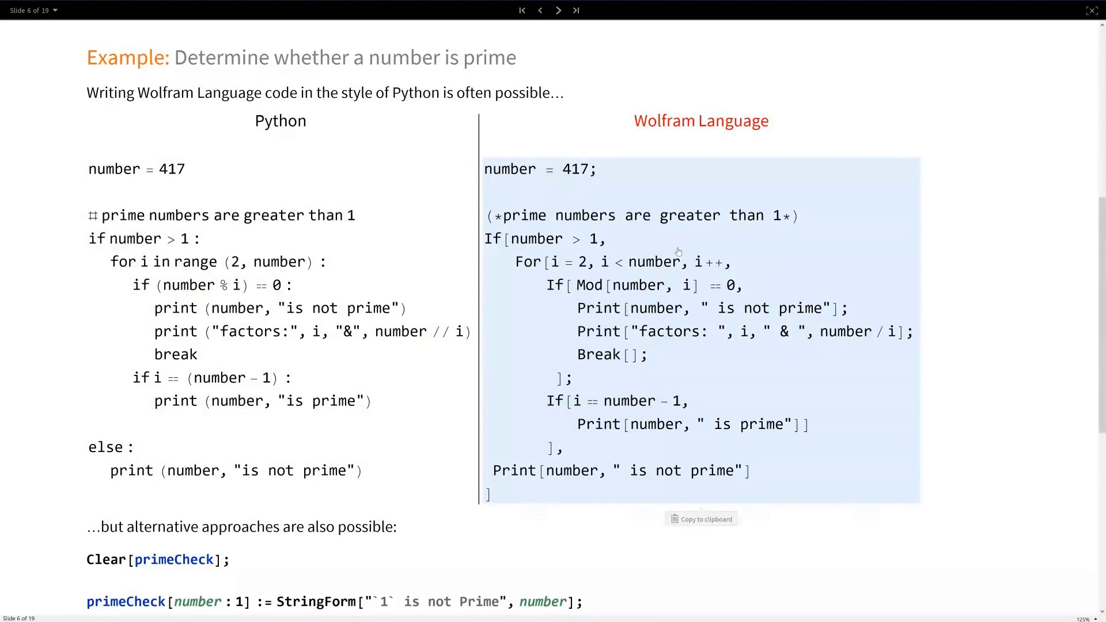
{"action": "scroll", "coordinate": [329, 271], "scroll_direction": "down", "scroll_amount": 4}
{"action": "scroll", "coordinate": [332, 265], "scroll_direction": "down", "scroll_amount": 3}
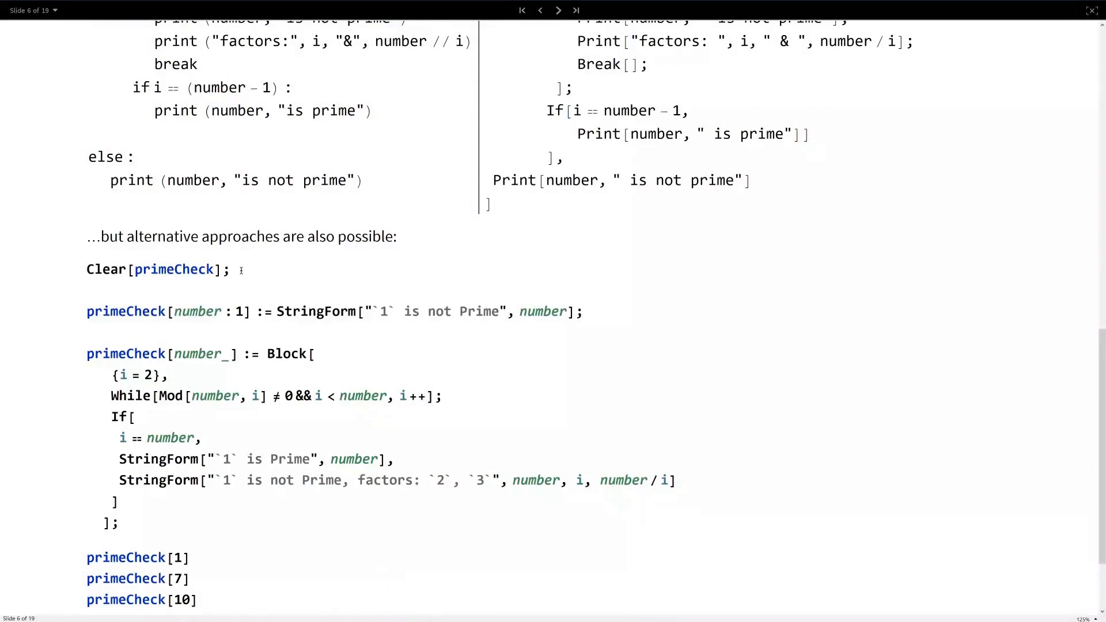
{"action": "scroll", "coordinate": [172, 316], "scroll_direction": "down", "scroll_amount": 2}
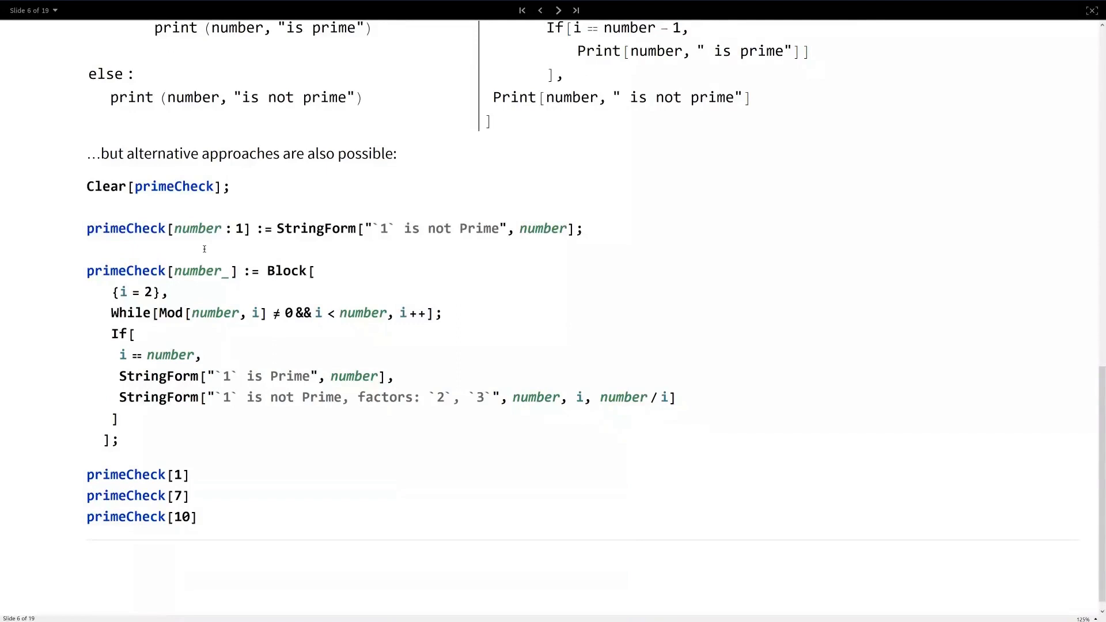
{"action": "left_click", "coordinate": [268, 313]}
{"action": "key", "text": "ctrl+a"}
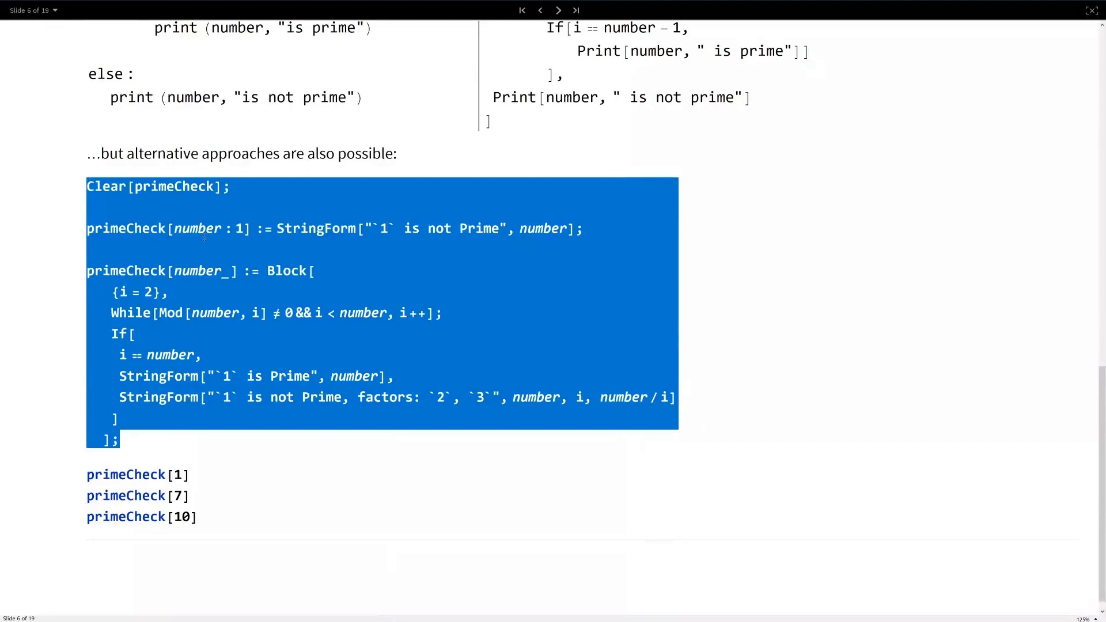
{"action": "left_click", "coordinate": [168, 229]}
{"action": "left_click_drag", "start_coordinate": [86, 229], "coordinate": [575, 253]}
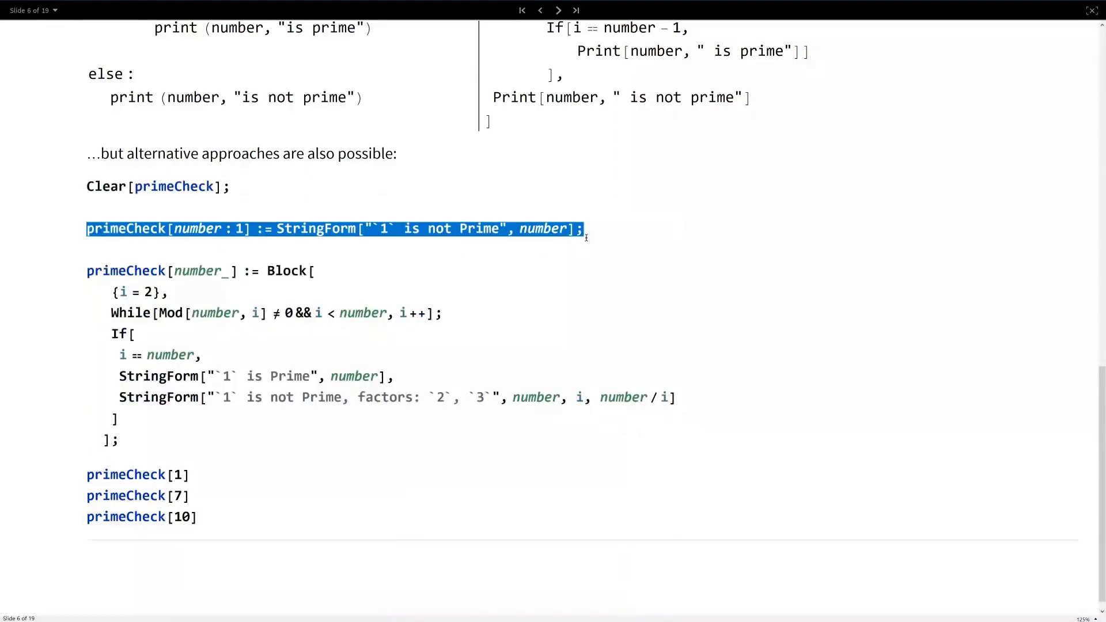
{"action": "left_click", "coordinate": [168, 231]}
{"action": "double_click", "coordinate": [105, 228]}
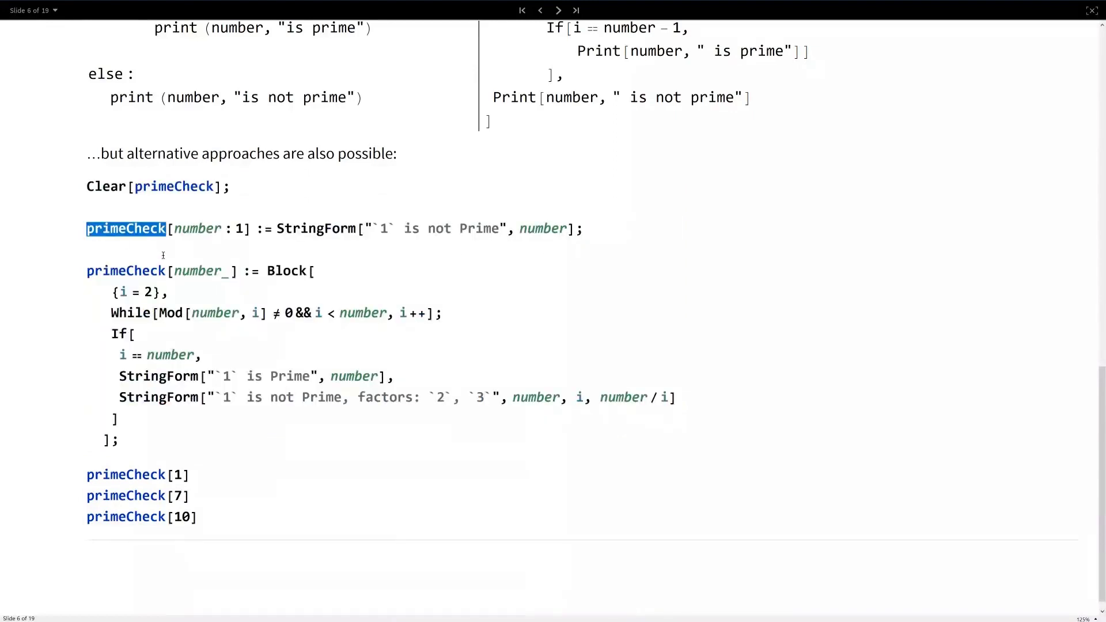
{"action": "double_click", "coordinate": [183, 228]}
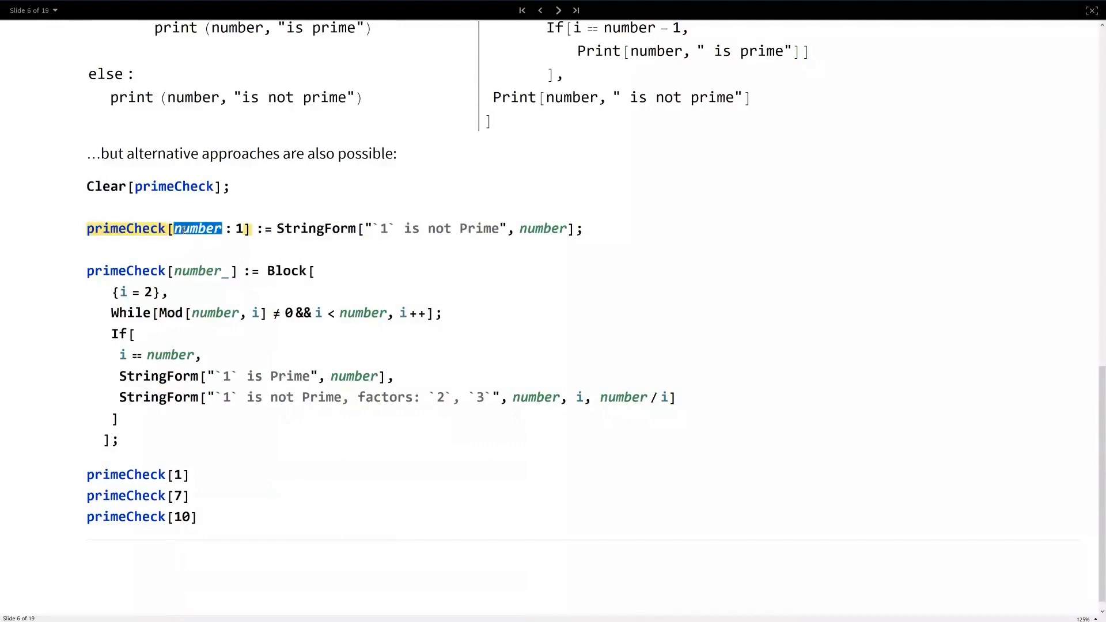
{"action": "double_click", "coordinate": [240, 228]}
{"action": "left_click_drag", "start_coordinate": [279, 228], "coordinate": [599, 234]}
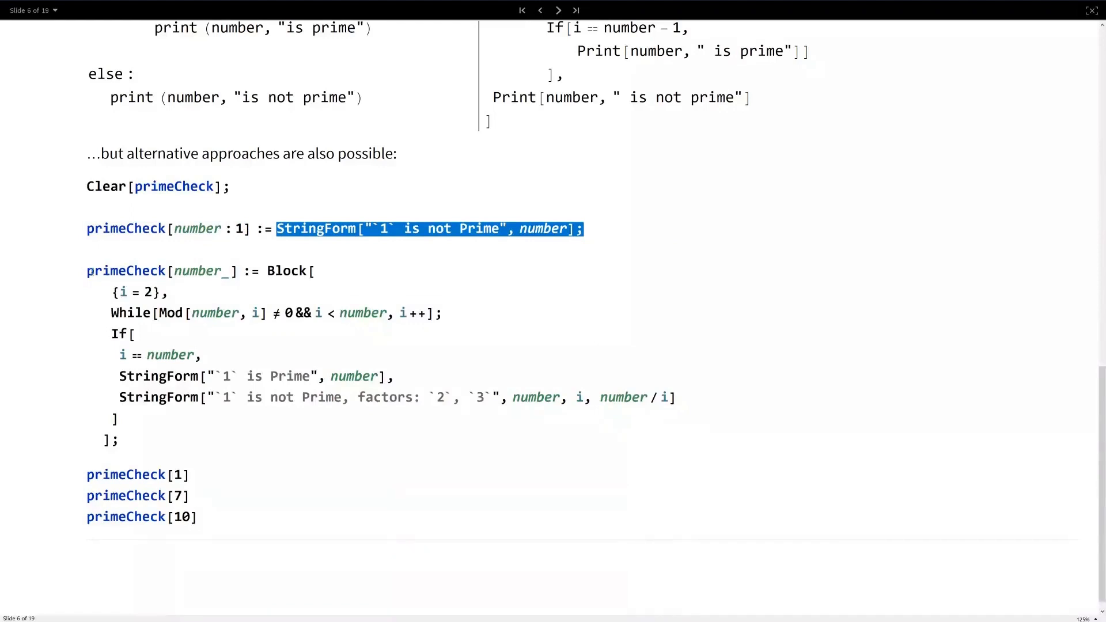
{"action": "left_click_drag", "start_coordinate": [88, 270], "coordinate": [137, 437]}
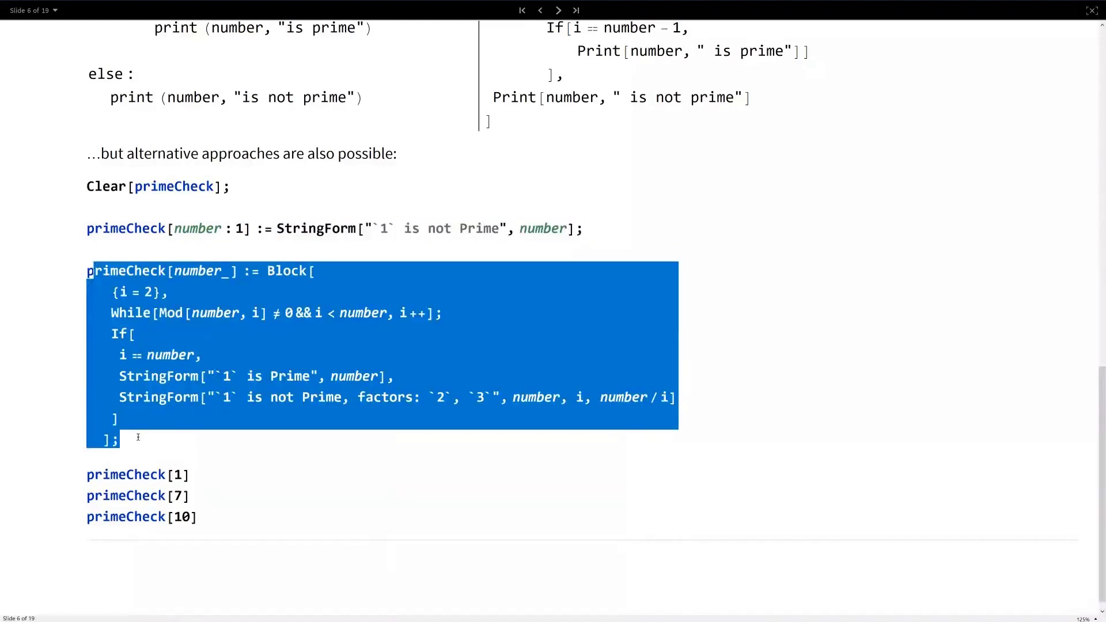
Evaluate the primeCheck definition and its test calls for 1, 7 and 10.
{"action": "key", "text": "shift+Return"}
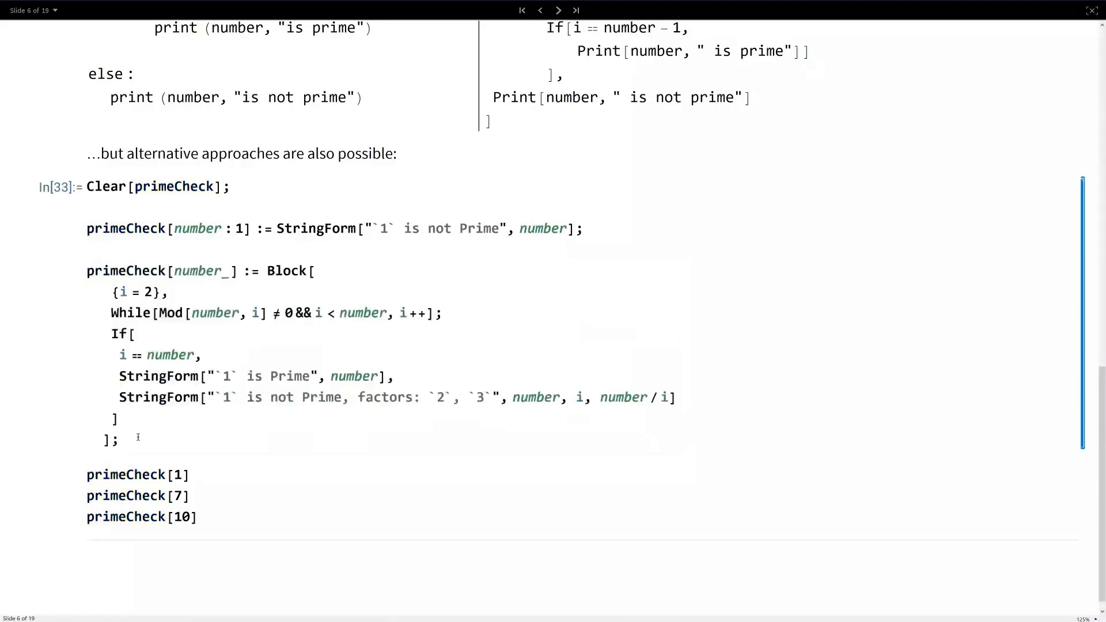
{"action": "left_click", "coordinate": [207, 475]}
{"action": "key", "text": "shift+Return"}
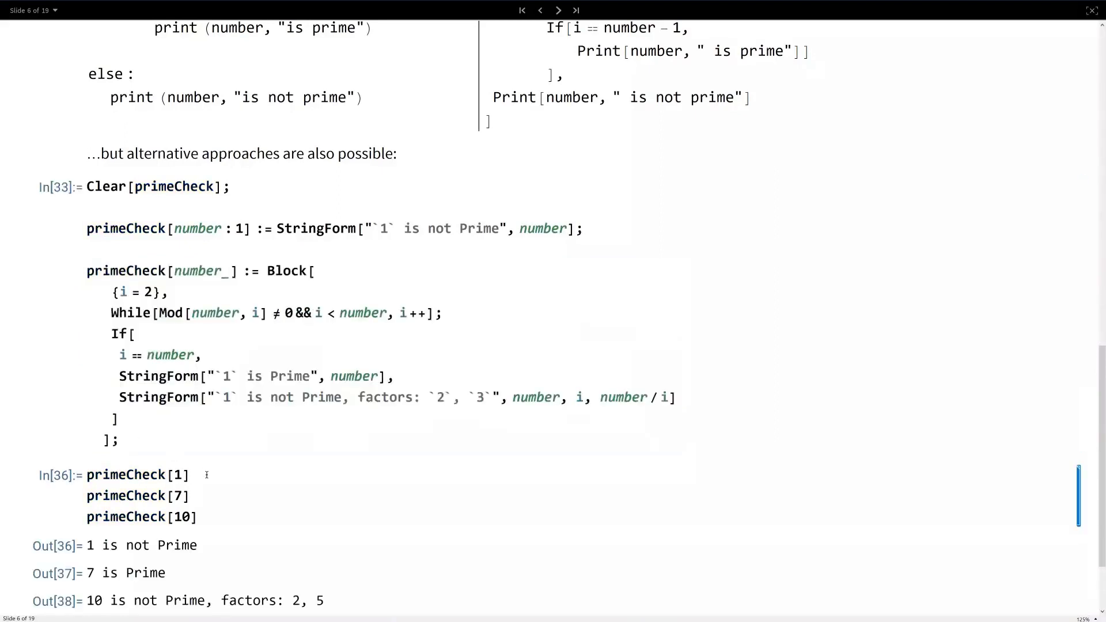
{"action": "scroll", "coordinate": [207, 474], "scroll_direction": "down", "scroll_amount": 3}
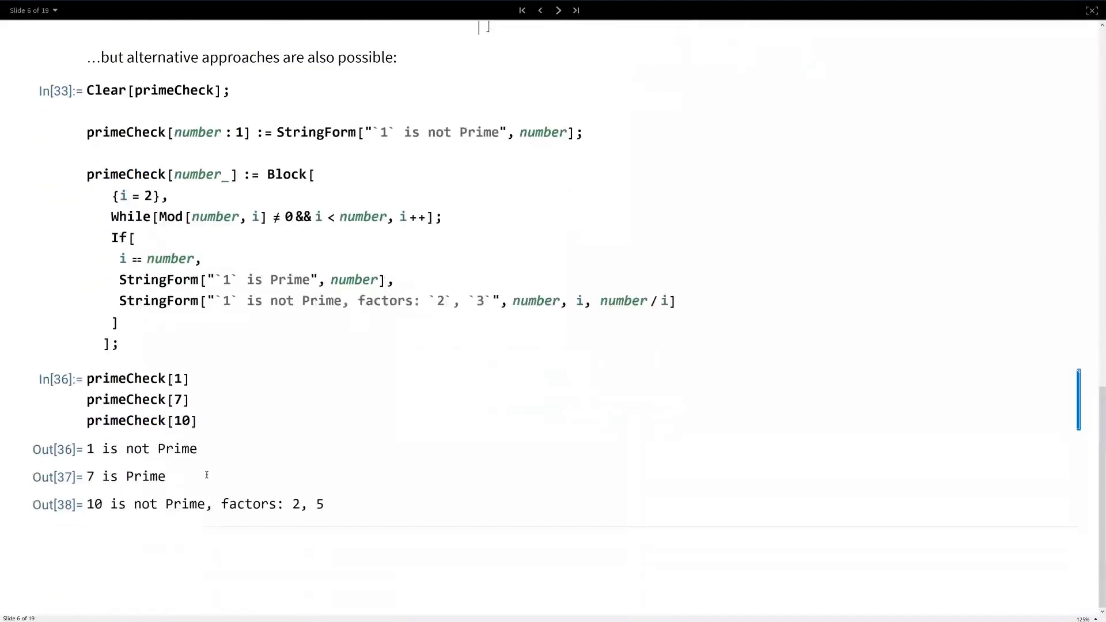
Highlight the test values 1, 7 and 10 and the factor result for 10.
{"action": "double_click", "coordinate": [176, 377]}
{"action": "double_click", "coordinate": [179, 399]}
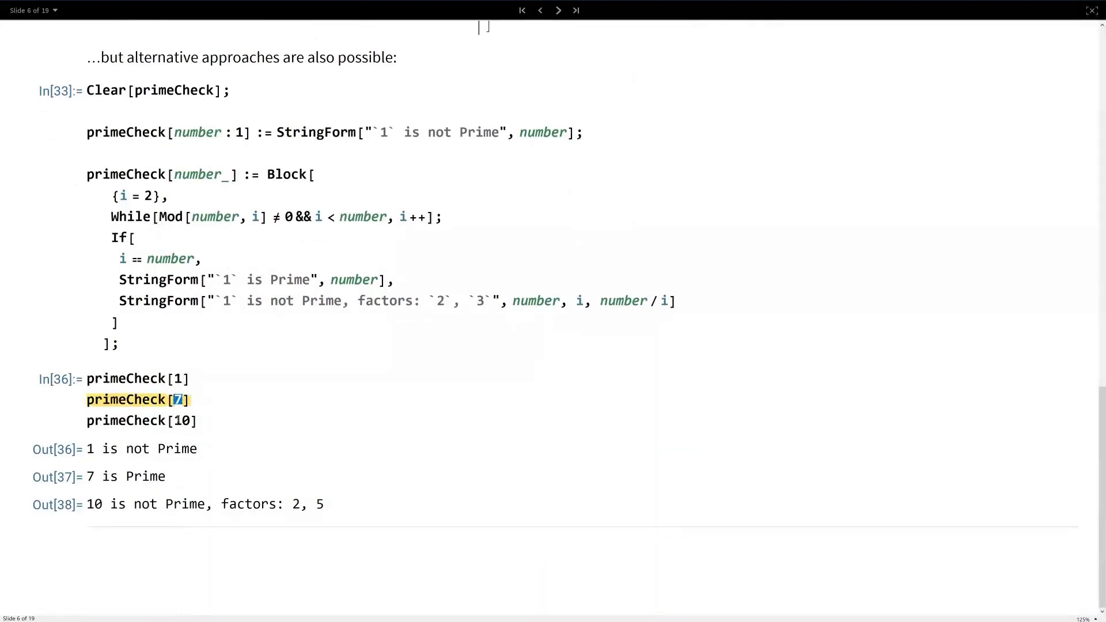
{"action": "double_click", "coordinate": [183, 420]}
{"action": "double_click", "coordinate": [332, 503]}
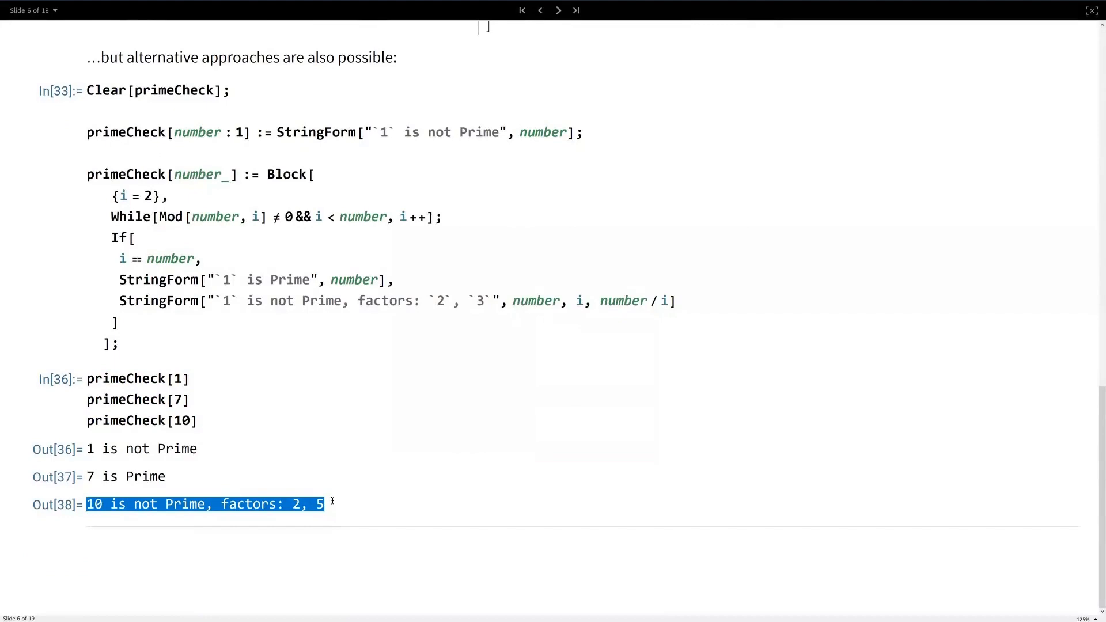
{"action": "scroll", "coordinate": [332, 503], "scroll_direction": "up", "scroll_amount": 3}
{"action": "scroll", "coordinate": [262, 227], "scroll_direction": "up", "scroll_amount": 2}
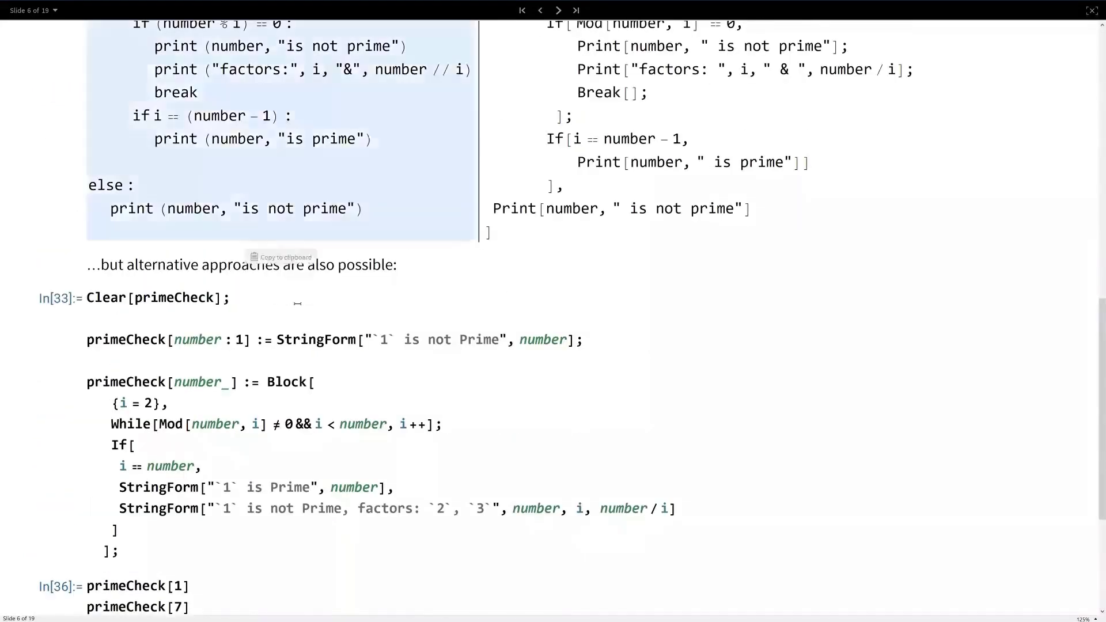
{"action": "scroll", "coordinate": [638, 227], "scroll_direction": "up", "scroll_amount": 2}
{"action": "scroll", "coordinate": [703, 286], "scroll_direction": "up", "scroll_amount": 1}
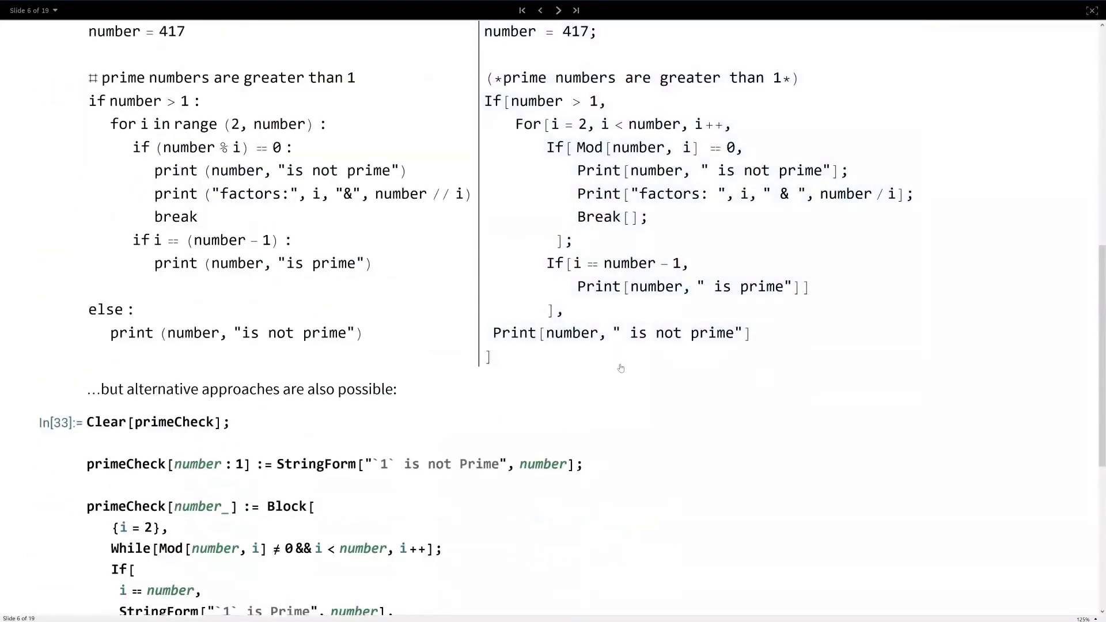